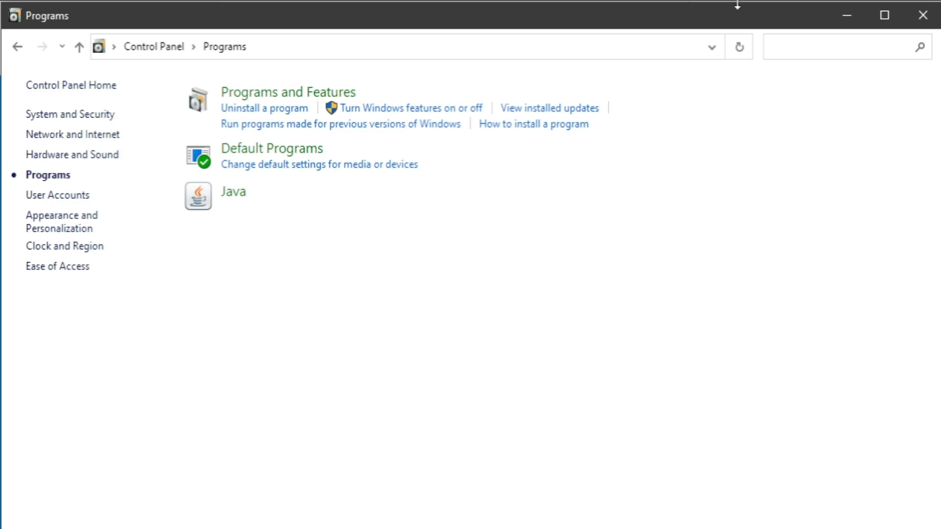
Open the Windows Features dialog from the Programs category of Control Panel and move it over the Control Panel window
click(16, 49)
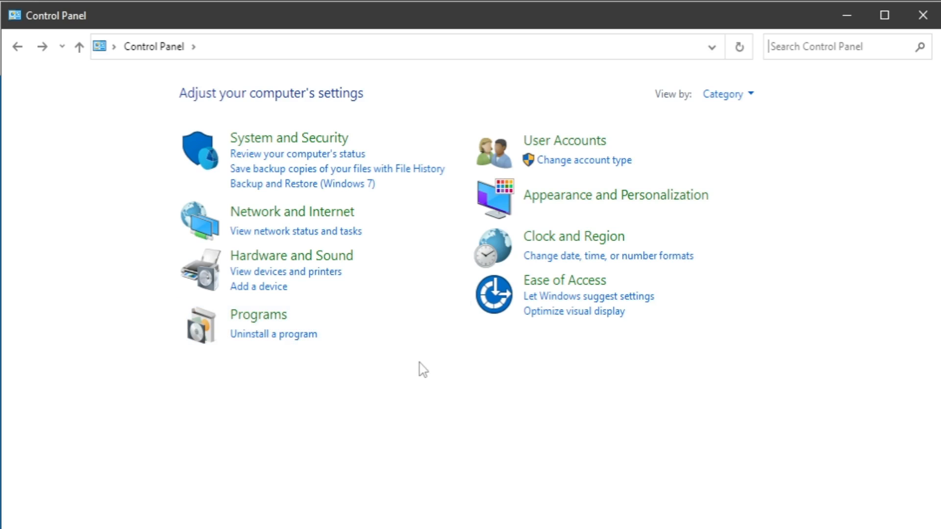
click(261, 319)
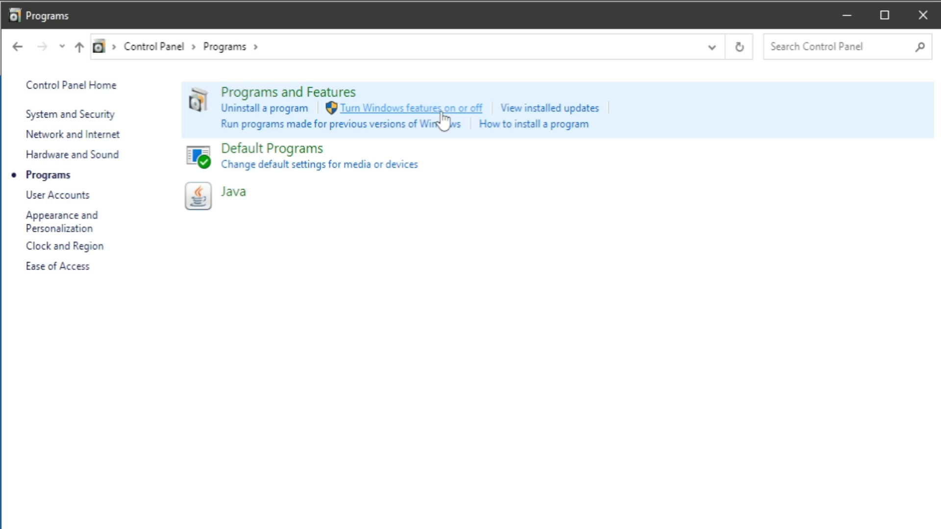
click(400, 111)
drag(933, 305, 254, 123)
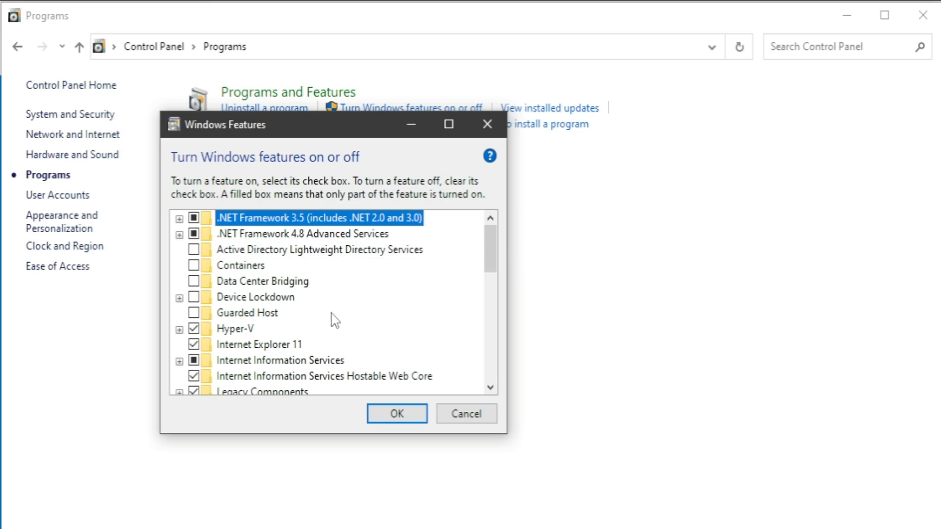
Expand Internet Information Services and review the components under FTP Server and Web Management Tools, including IIS 6 Management Compatibility
scroll(321, 307, down, 1)
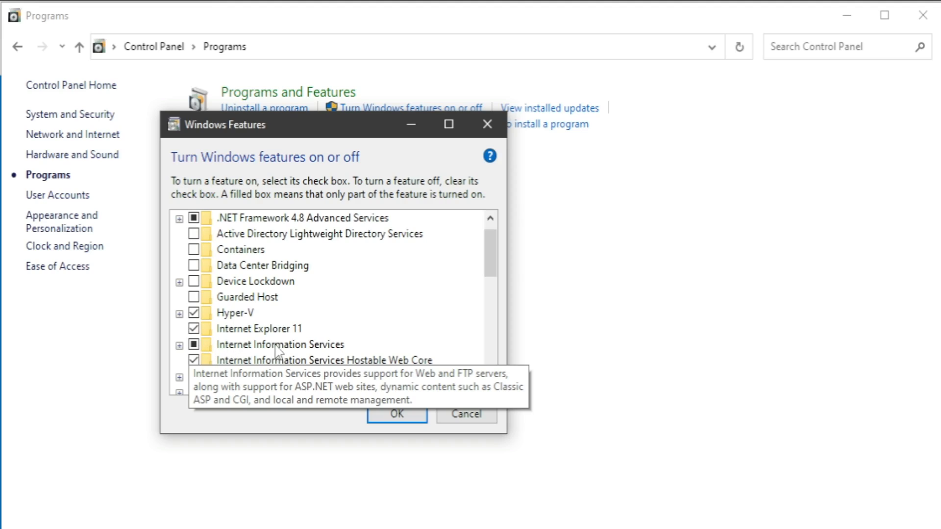
click(179, 346)
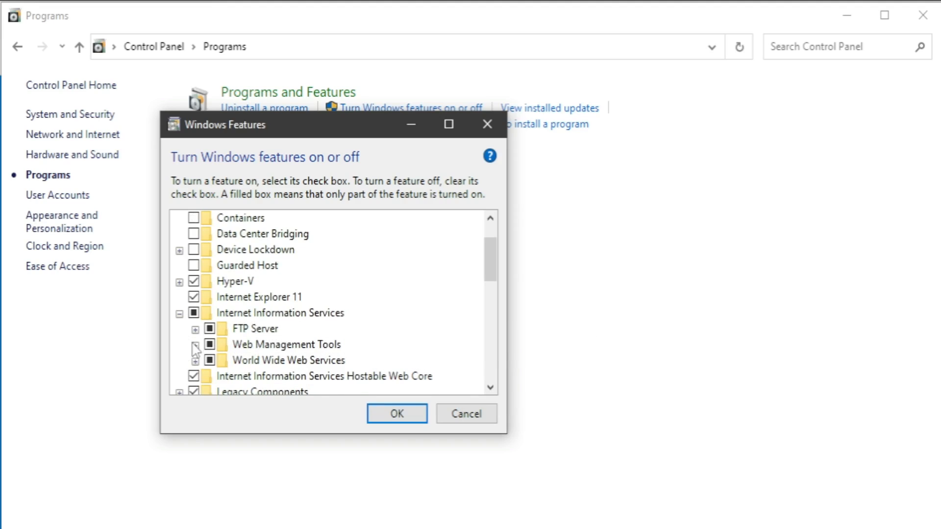
click(195, 329)
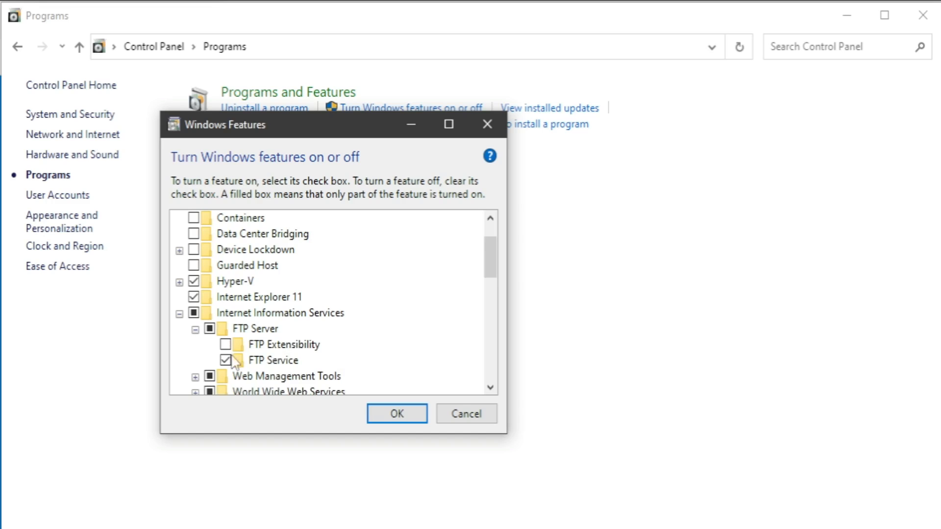
scroll(310, 343, down, 1)
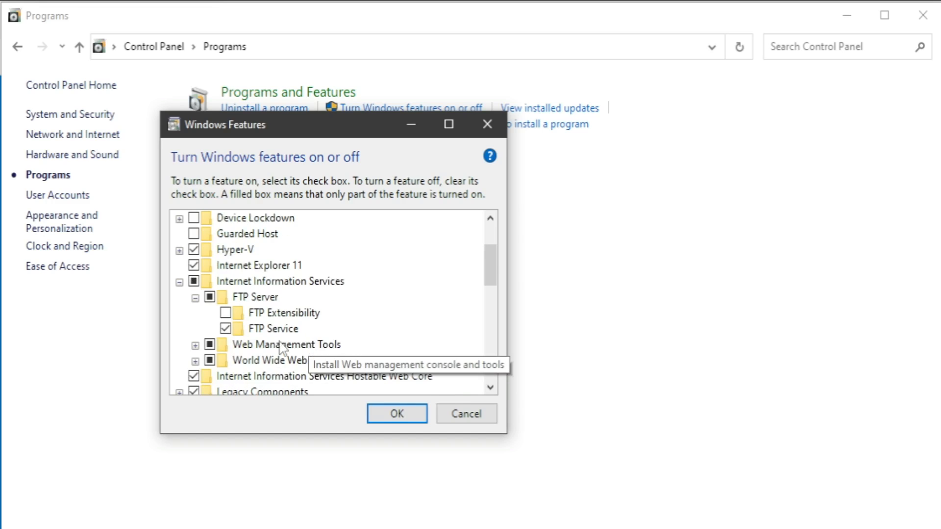
click(195, 346)
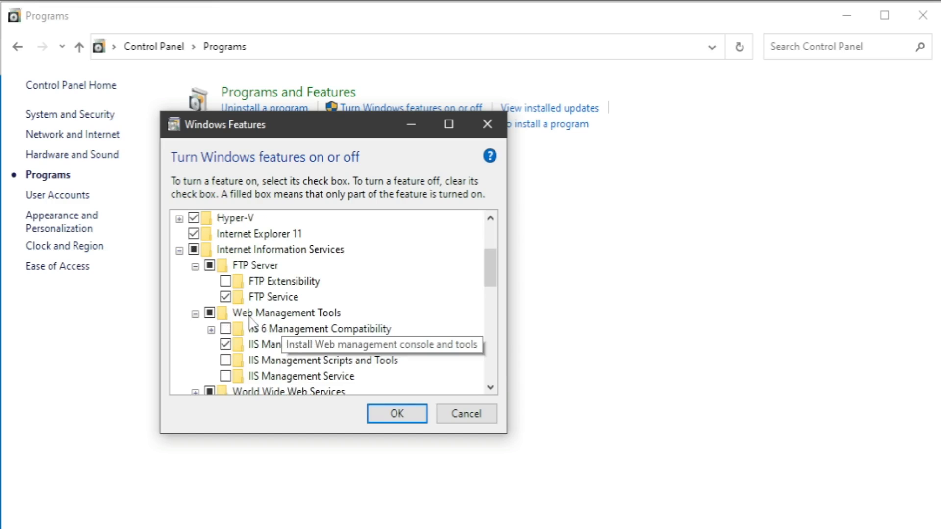
scroll(309, 318, down, 1)
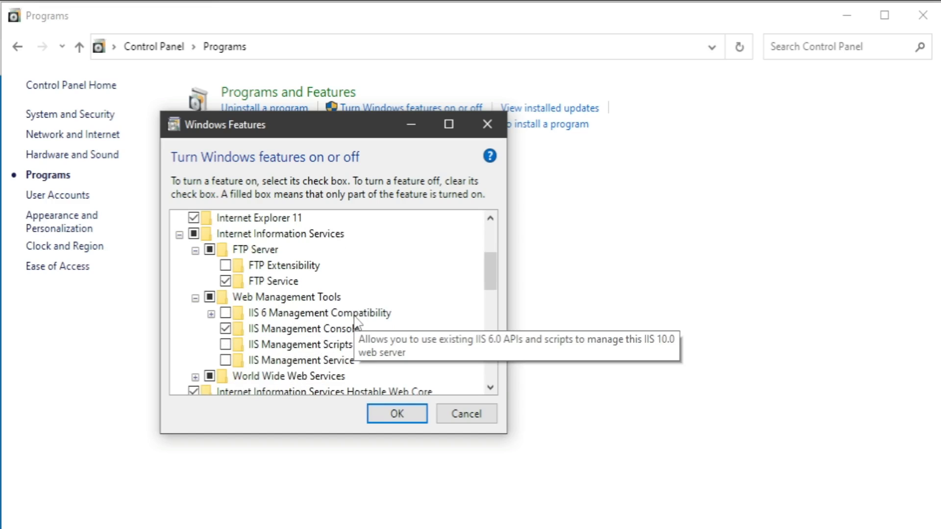
click(211, 314)
scroll(230, 324, down, 1)
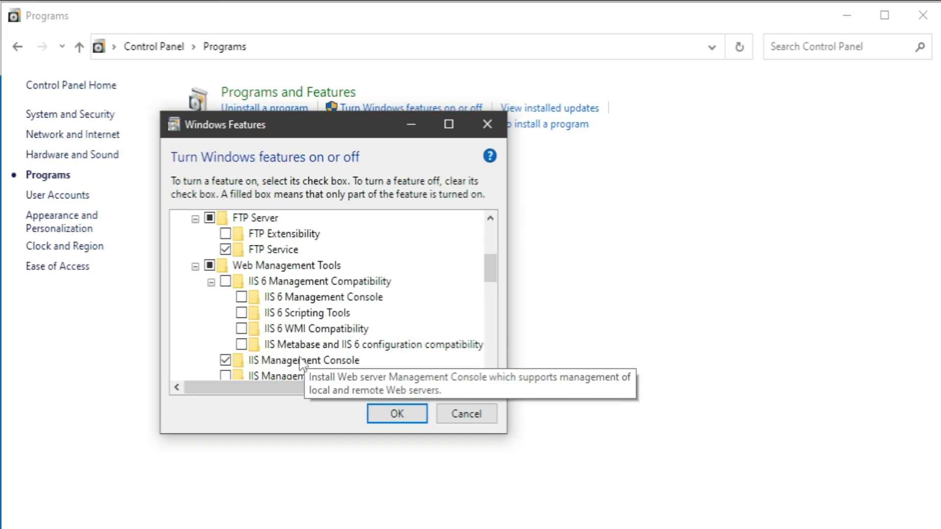
click(211, 283)
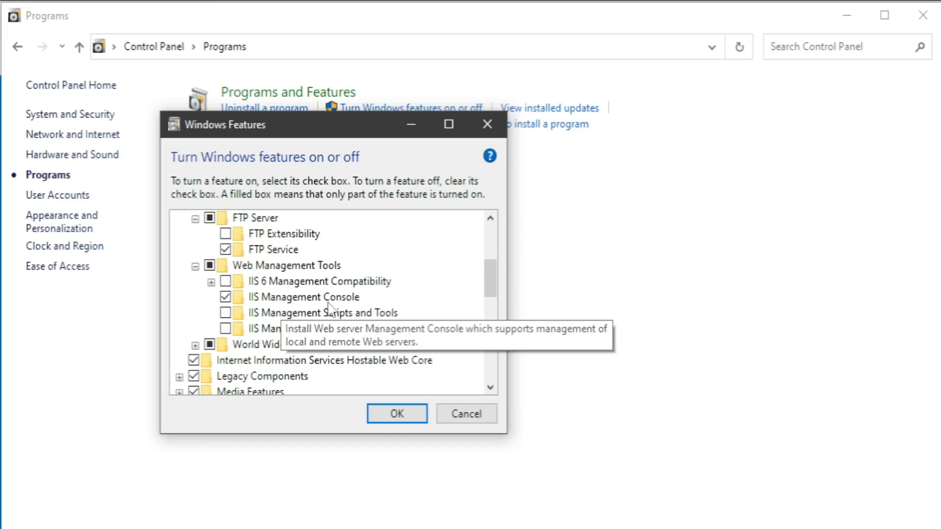
Expand World Wide Web Services and review which Application Development Features are enabled, from .NET Extensibility to WebSocket Protocol
click(195, 345)
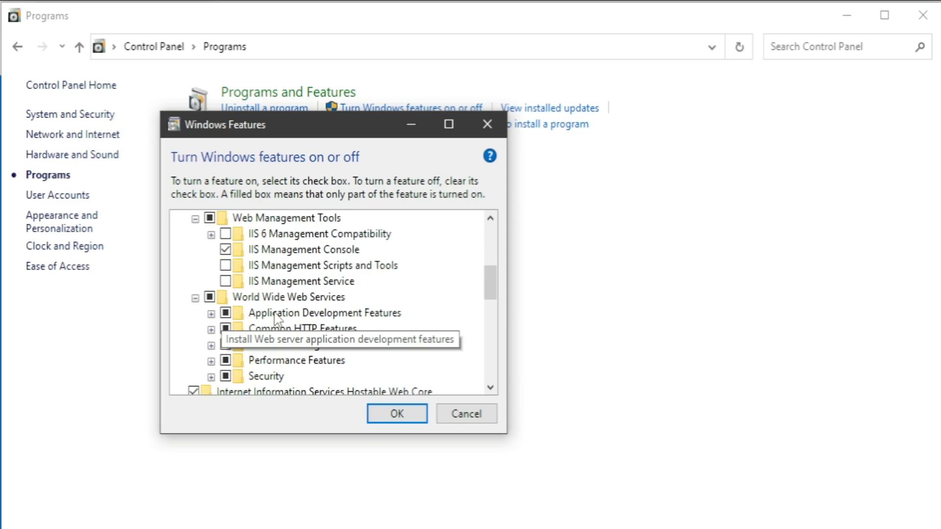
click(211, 314)
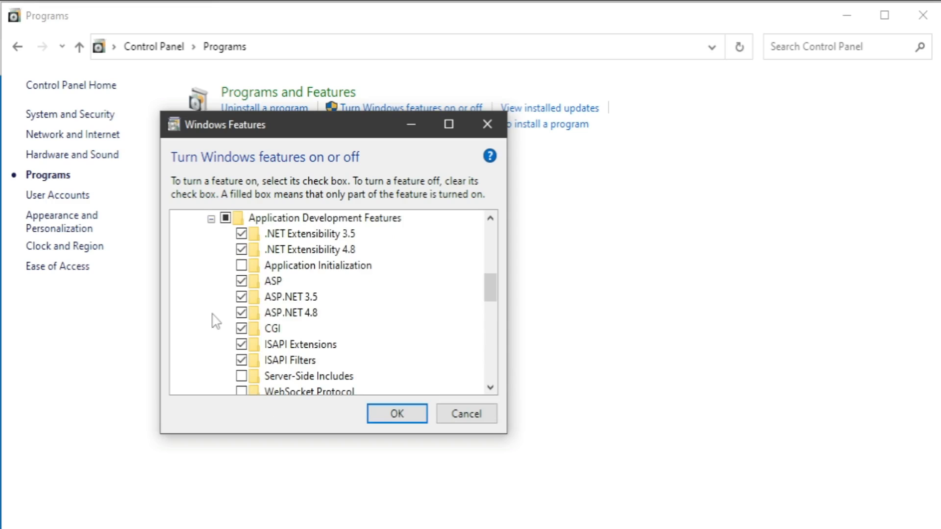
scroll(271, 294, up, 1)
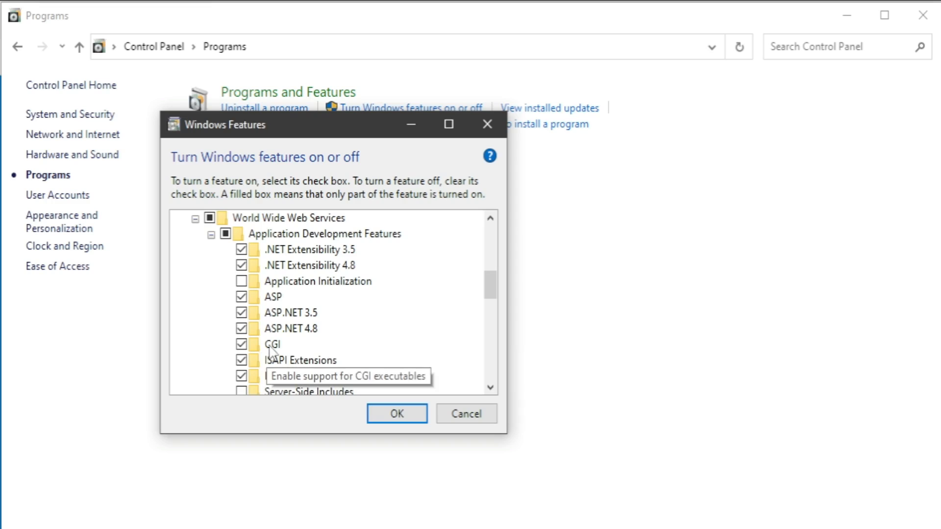
scroll(291, 351, down, 1)
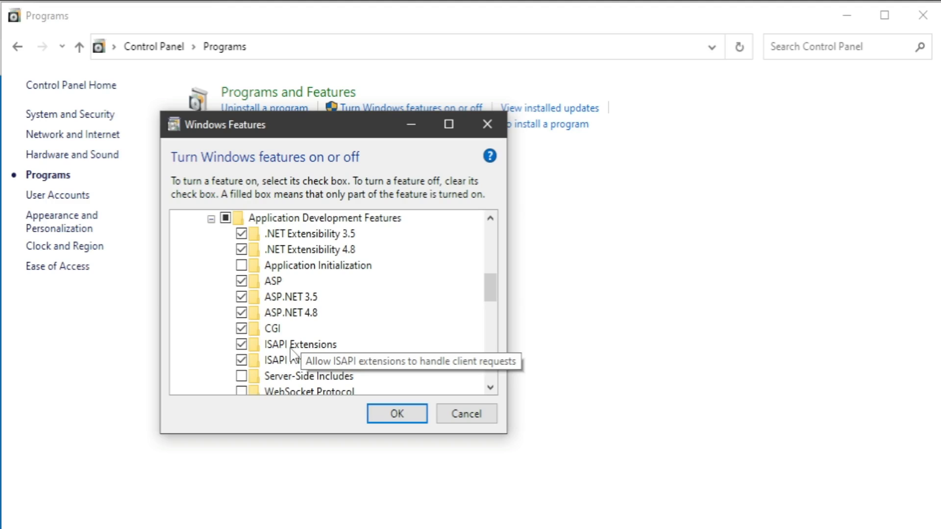
scroll(292, 358, down, 1)
scroll(274, 348, down, 1)
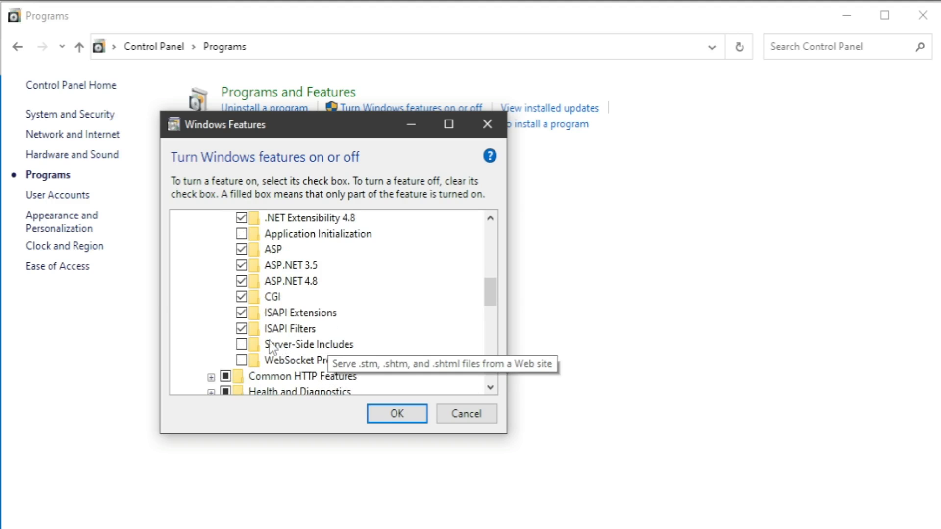
scroll(284, 326, up, 2)
scroll(283, 323, down, 1)
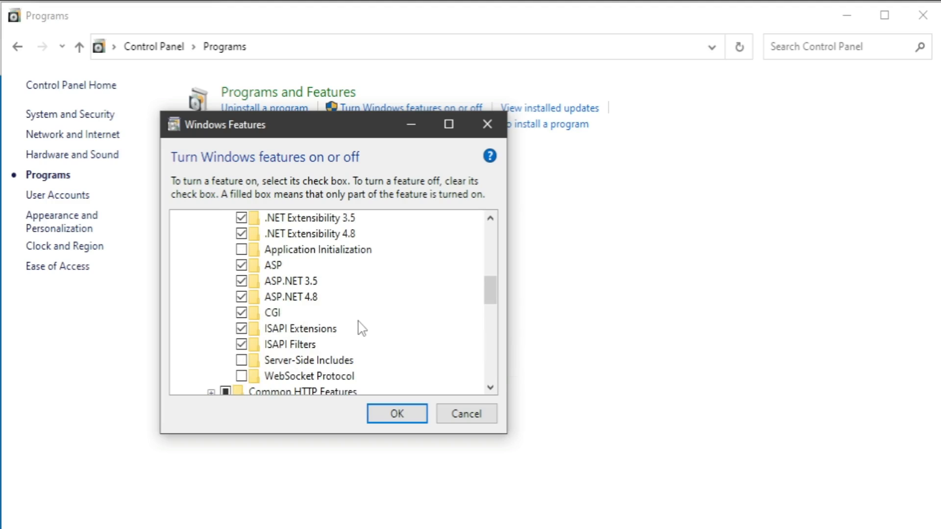
scroll(362, 327, down, 2)
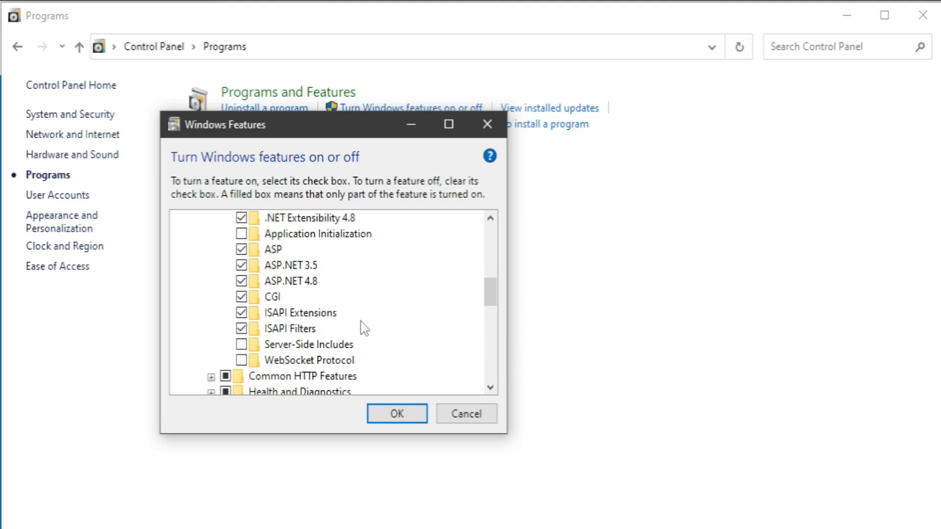
scroll(279, 367, down, 1)
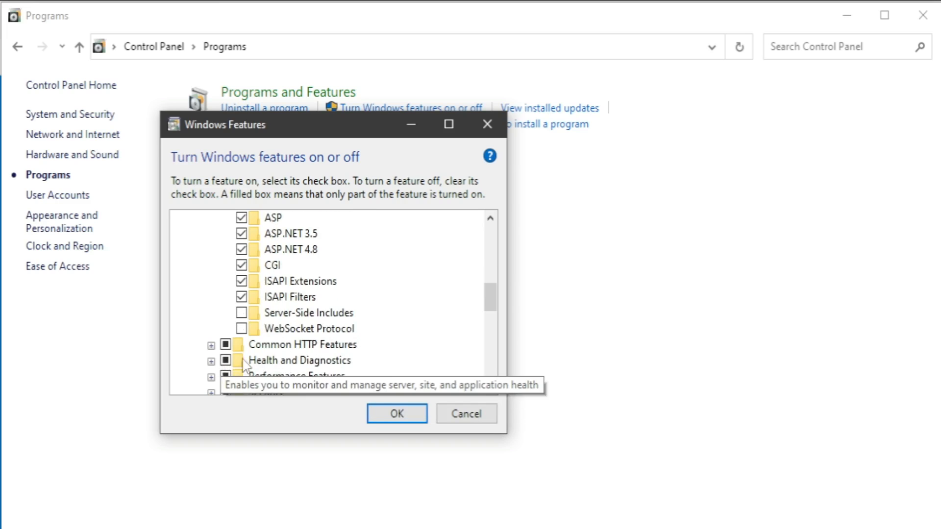
scroll(278, 367, down, 1)
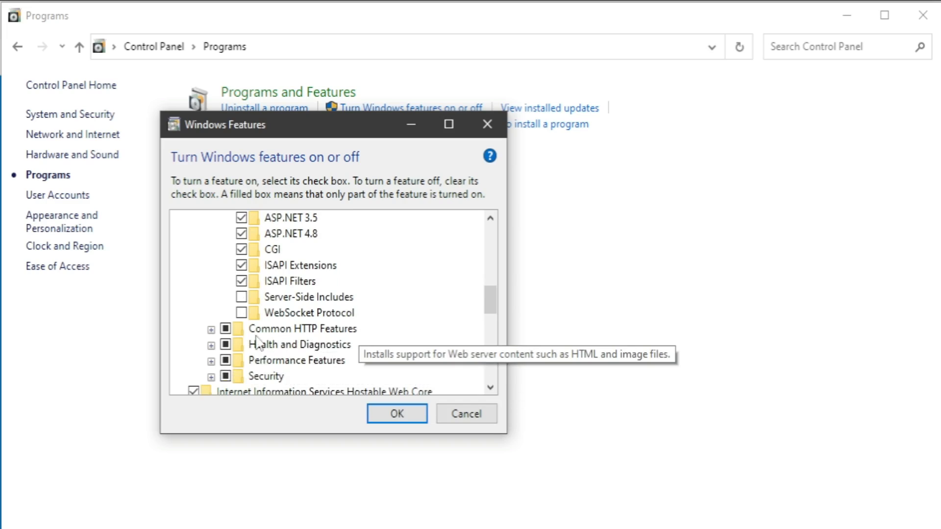
Review the enabled components under Common HTTP Features and Health and Diagnostics
click(210, 329)
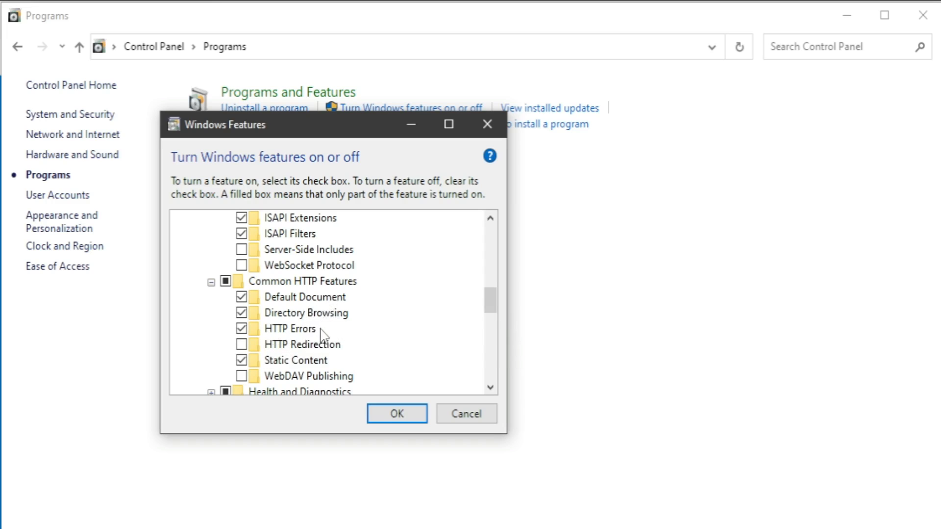
scroll(325, 330, down, 1)
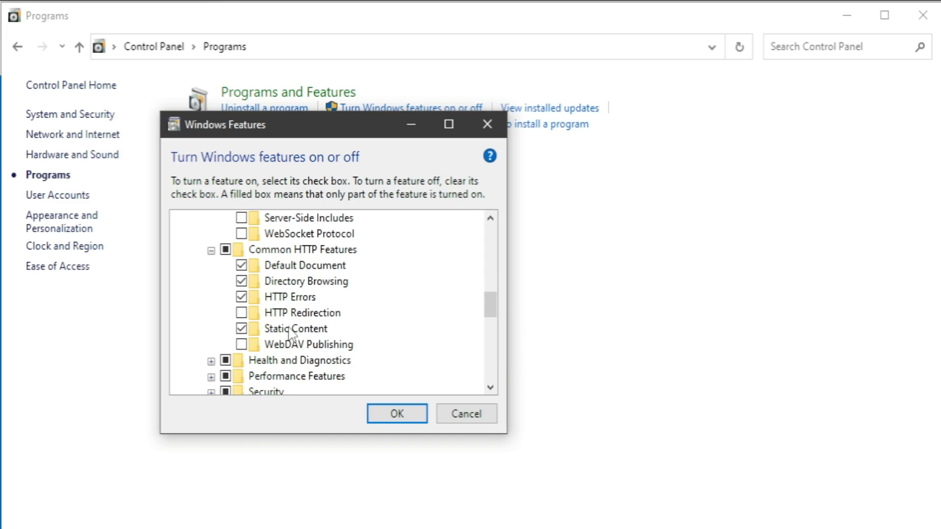
click(211, 361)
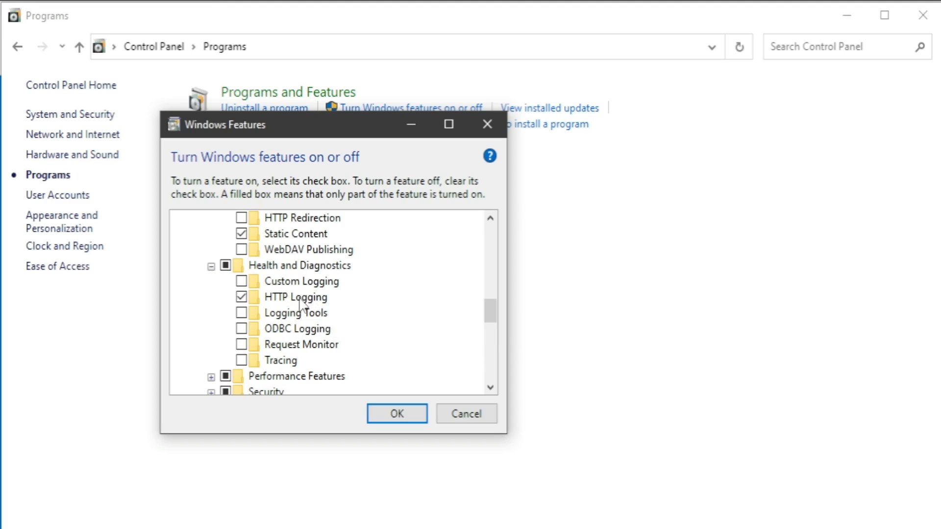
scroll(303, 308, down, 1)
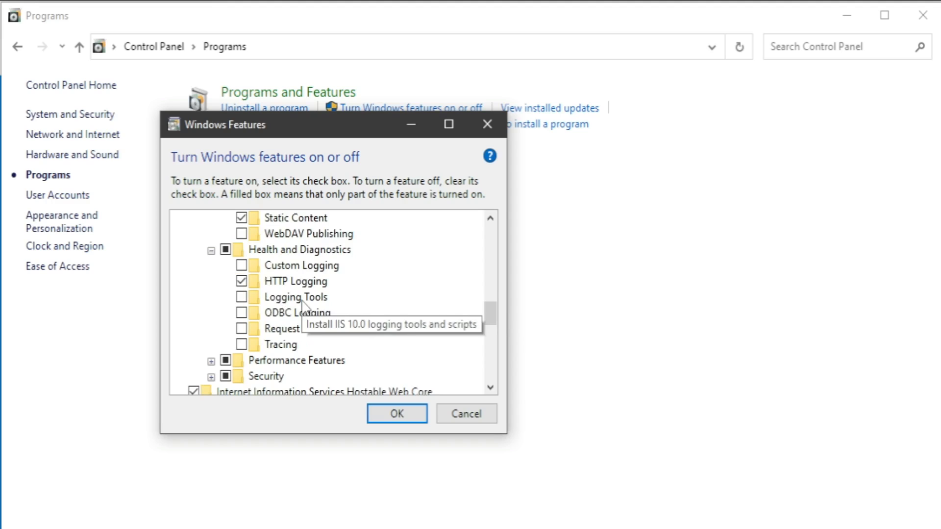
Review the enabled components under Performance Features and Security of the World Wide Web Services
scroll(303, 308, down, 1)
click(211, 345)
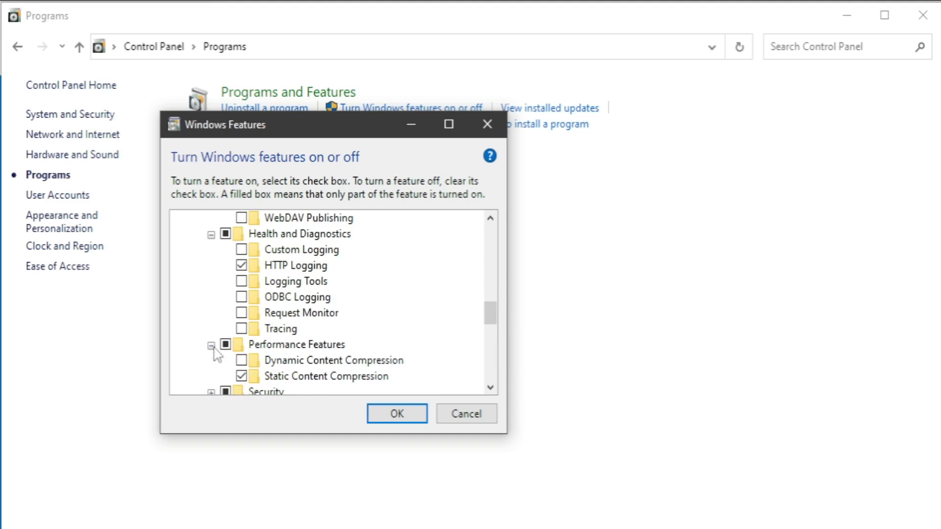
scroll(324, 351, down, 1)
click(242, 361)
scroll(329, 366, down, 1)
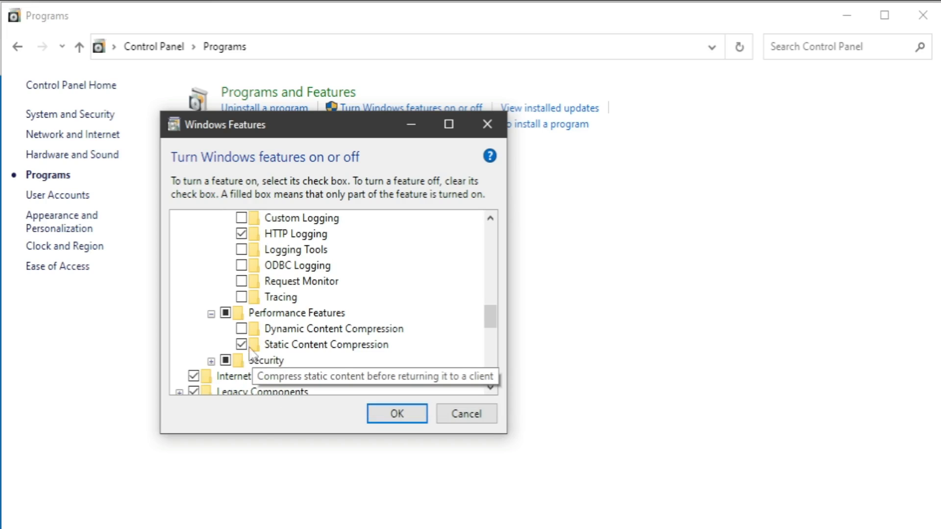
click(211, 361)
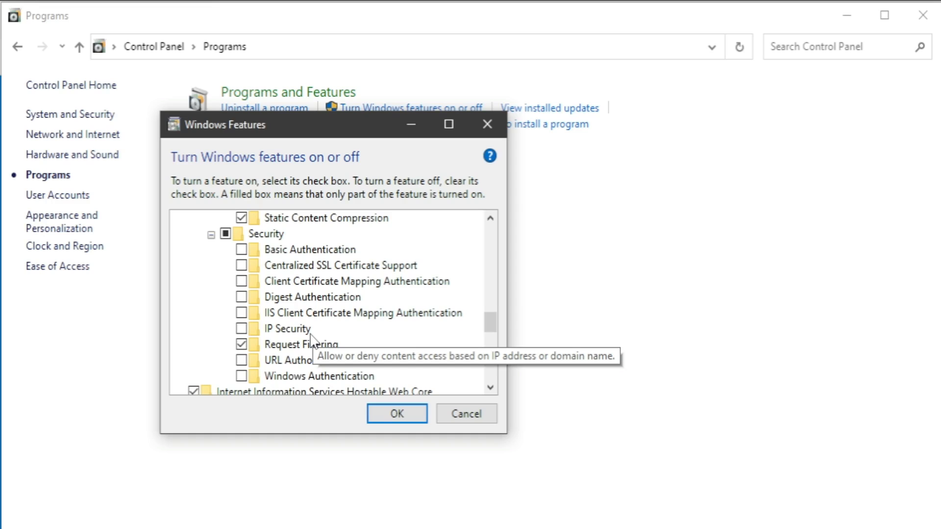
scroll(311, 341, up, 2)
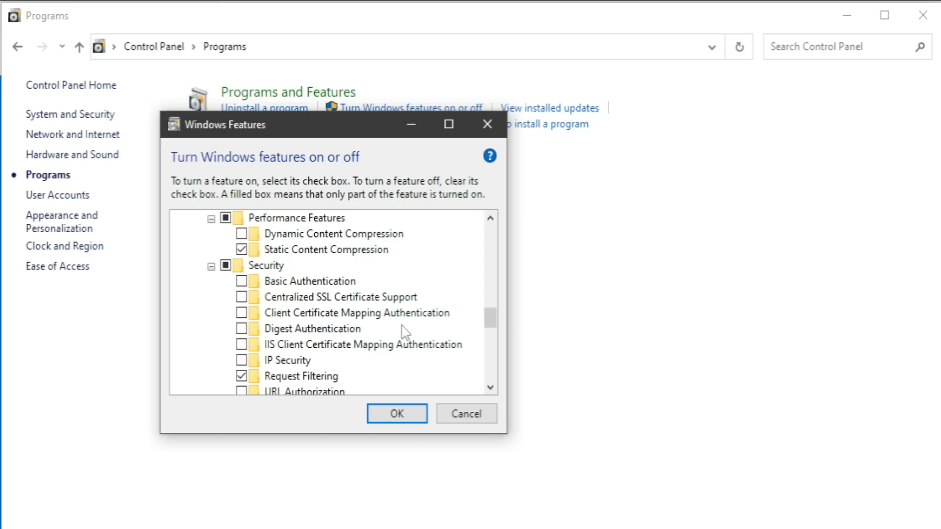
Confirm the Windows features selection and clear the open windows to return to the desktop
click(411, 415)
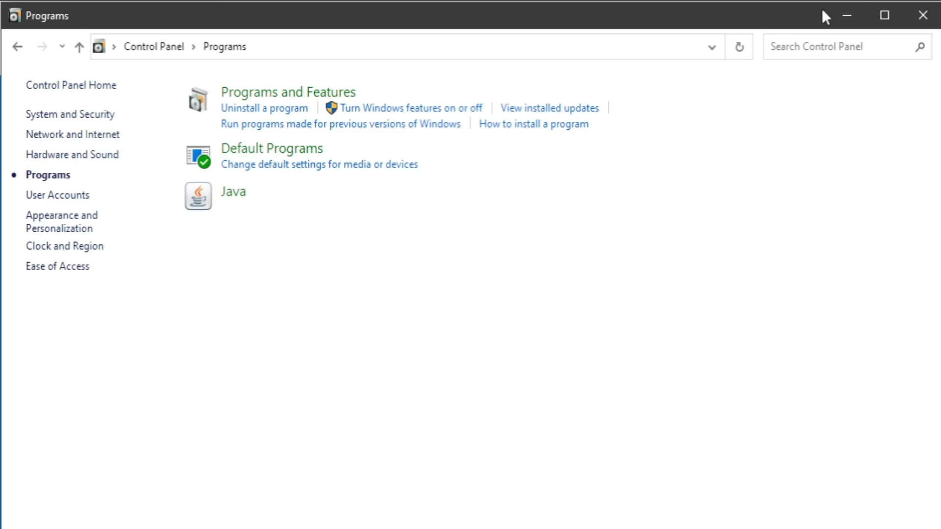
click(847, 18)
click(937, 16)
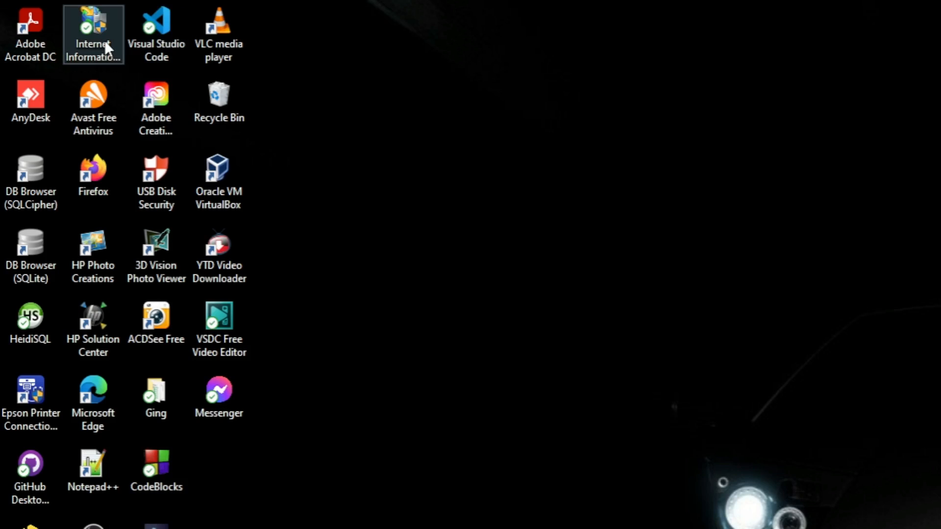
Open Internet Information Services (IIS) Manager from the desktop
click(80, 31)
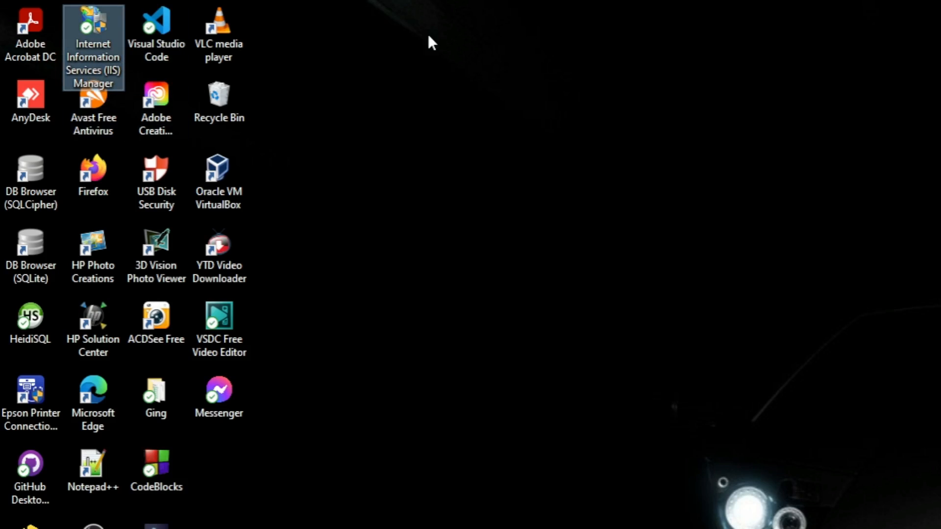
double_click(105, 19)
drag(416, 490, 229, 10)
double_click(225, 9)
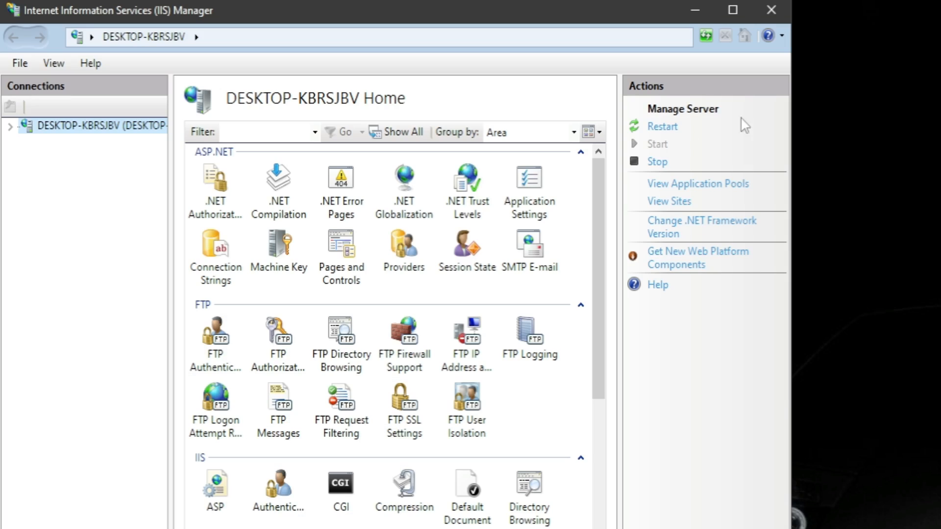
Widen the IIS Manager window and expand the server and its Sites in the connections tree to show Default Web Site
drag(793, 190, 940, 189)
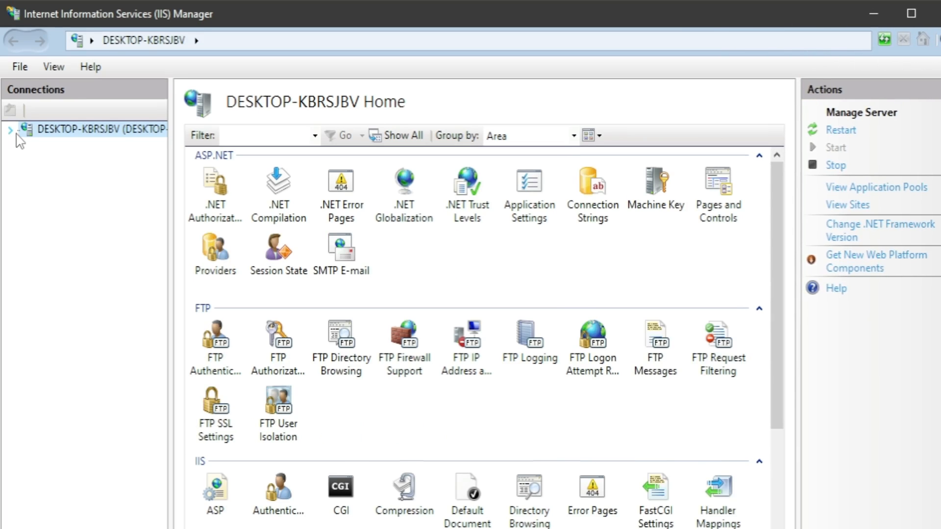
click(12, 131)
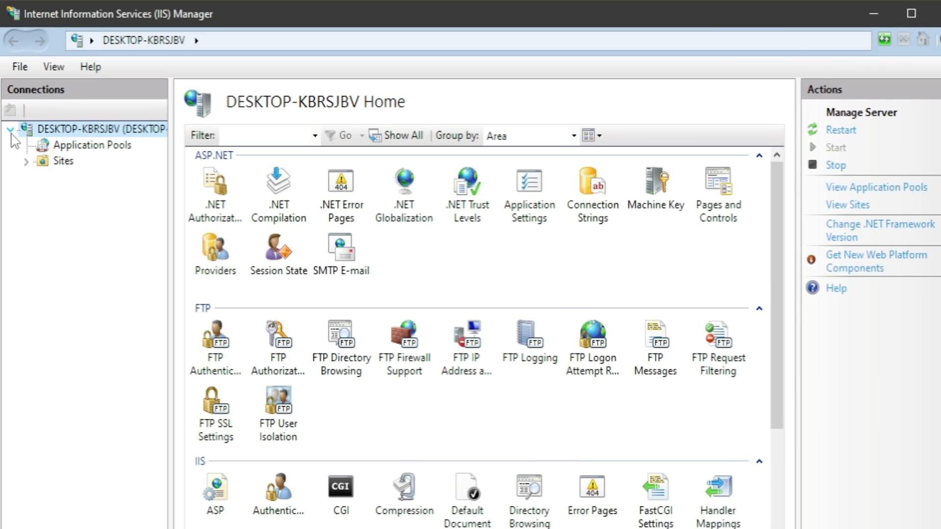
click(27, 161)
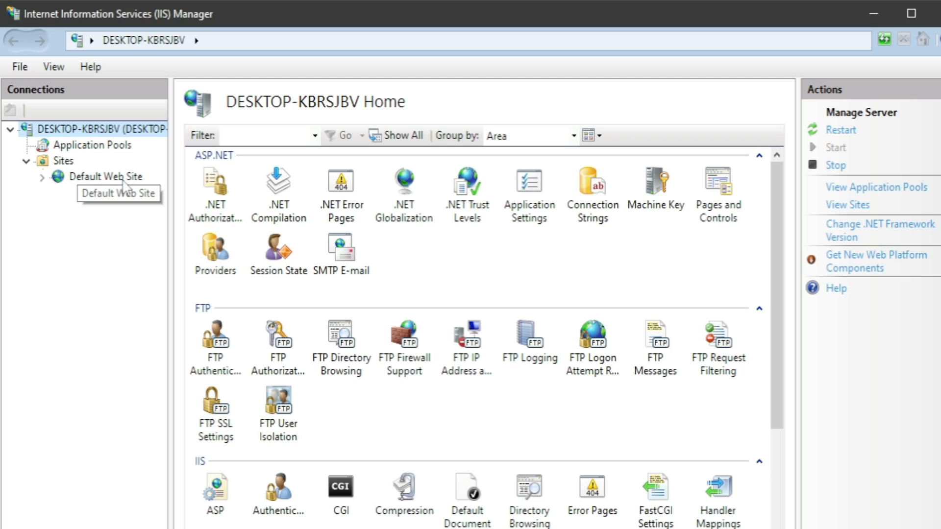
Expand Default Web Site and examine its aspnet_client, files and sample_website folders
click(42, 178)
click(91, 181)
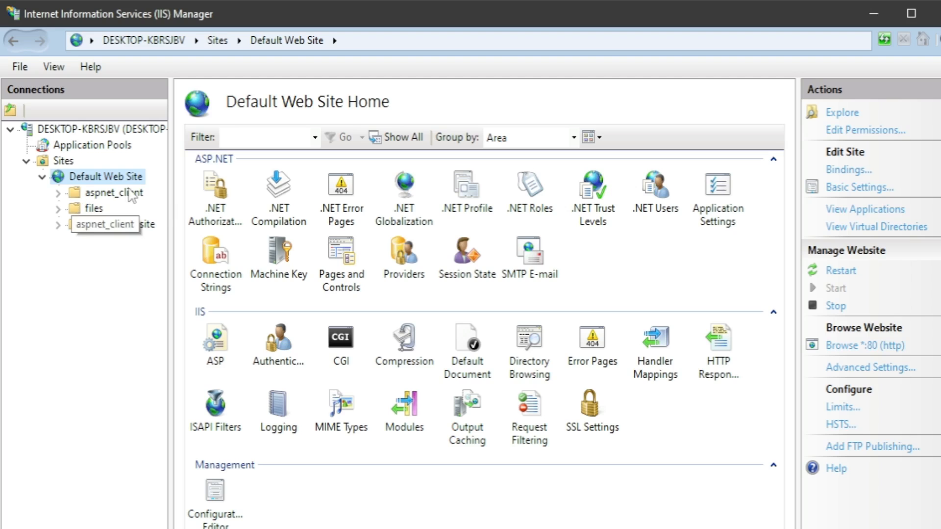
click(58, 194)
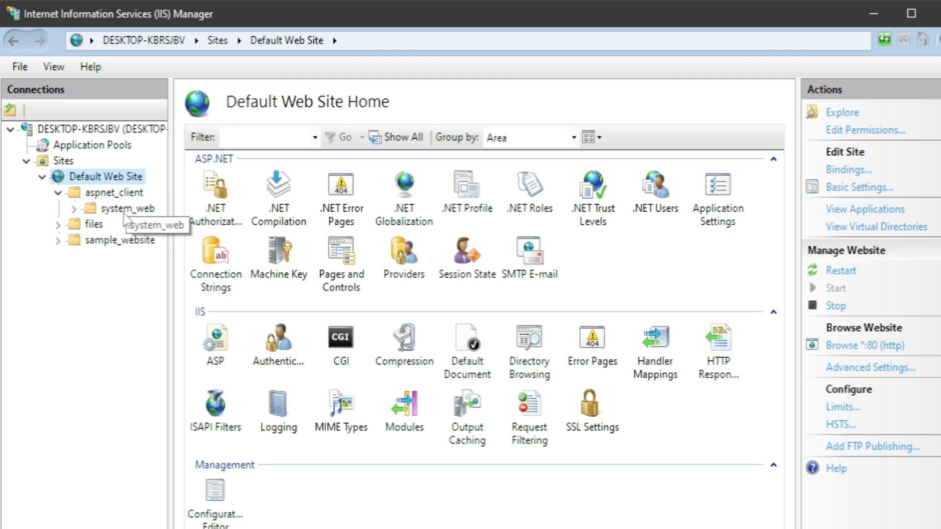
click(59, 194)
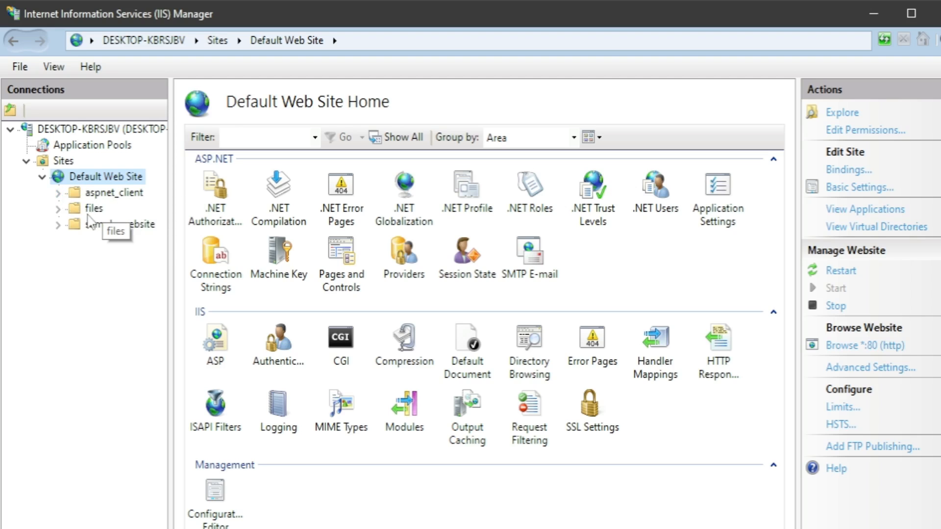
click(103, 226)
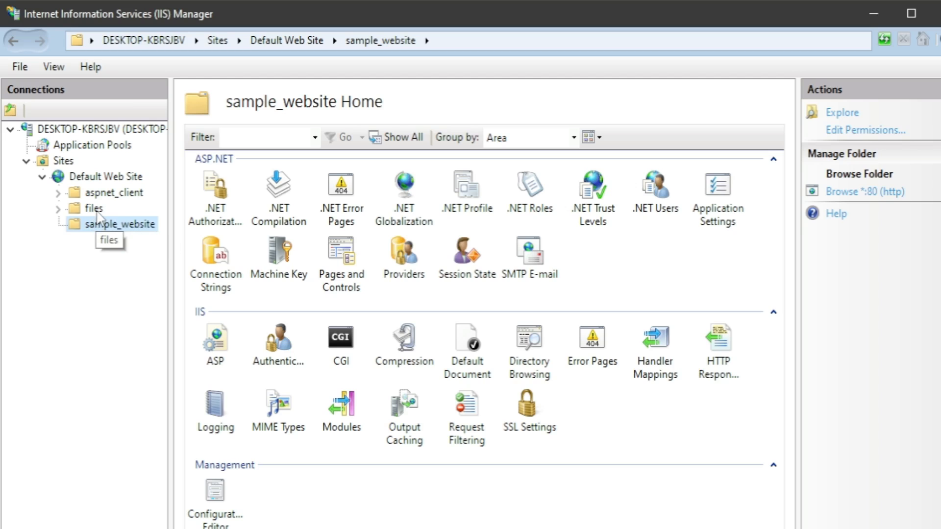
click(93, 211)
click(113, 195)
click(111, 225)
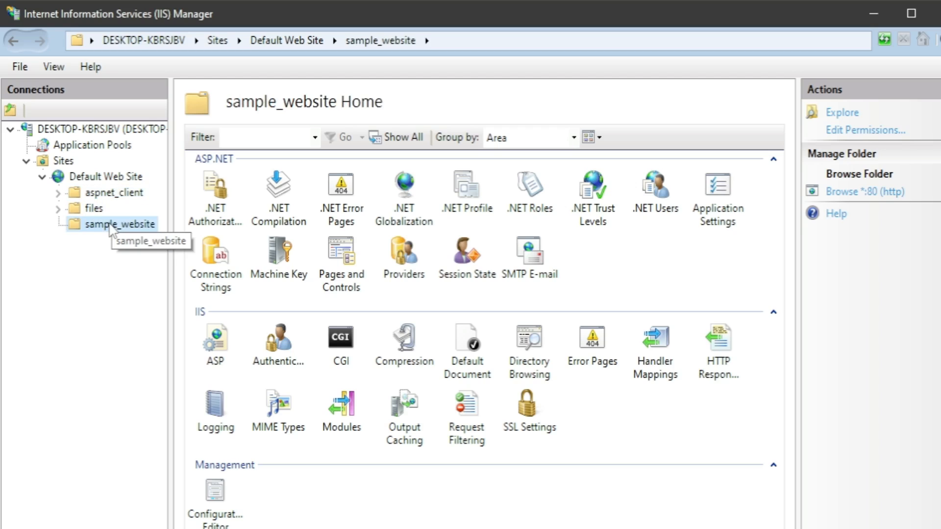
Review the available commands for the sample_website folder, including Manage Folder, and collapse Default Web Site
right_click(110, 226)
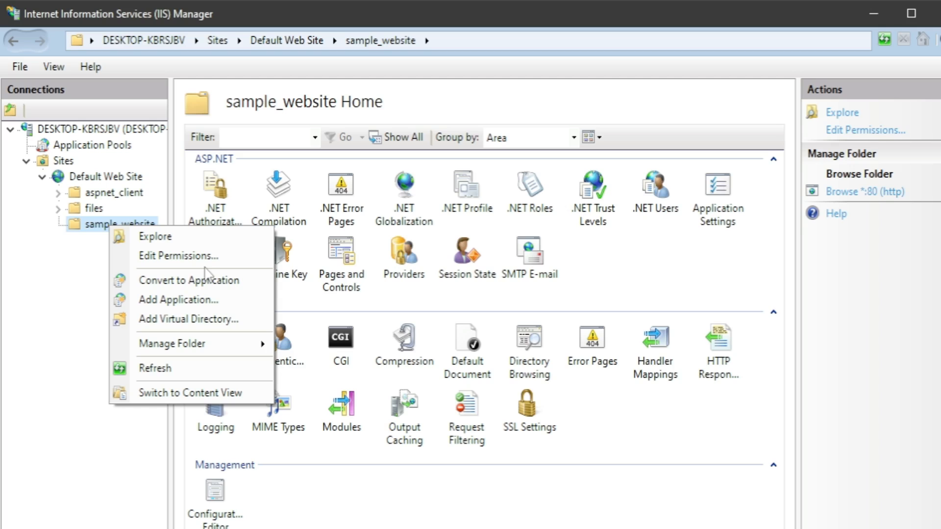
mouse_move(182, 343)
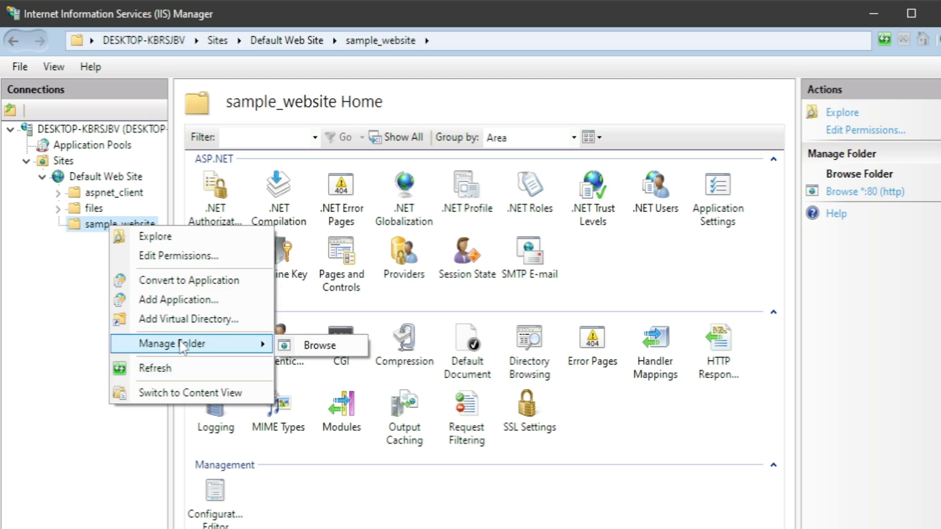
click(62, 323)
click(42, 176)
click(100, 177)
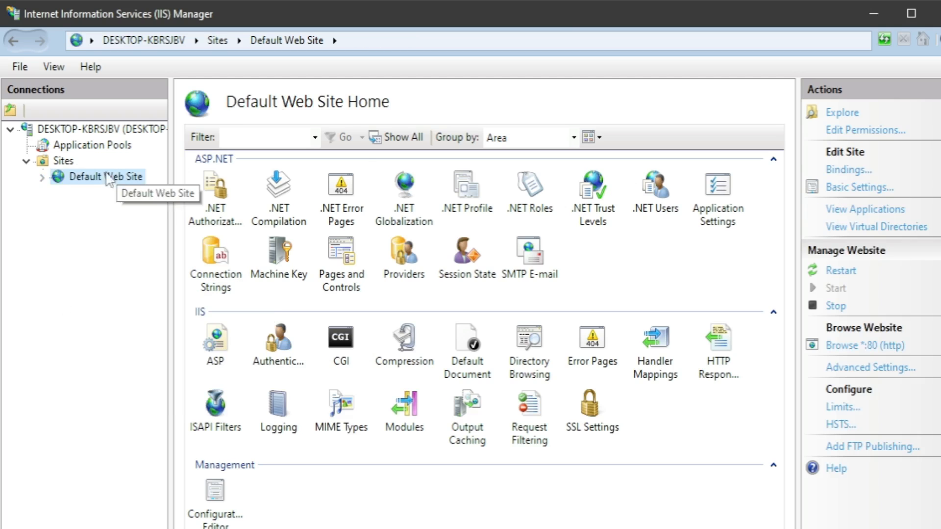
Start adding a new website under Sites and name it Sample Website
click(63, 160)
right_click(66, 163)
click(102, 166)
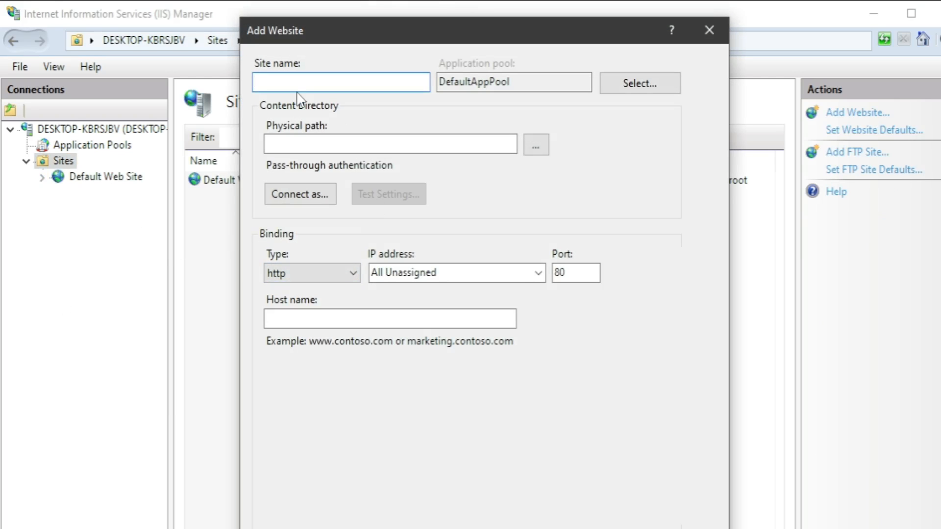
text(Samp)
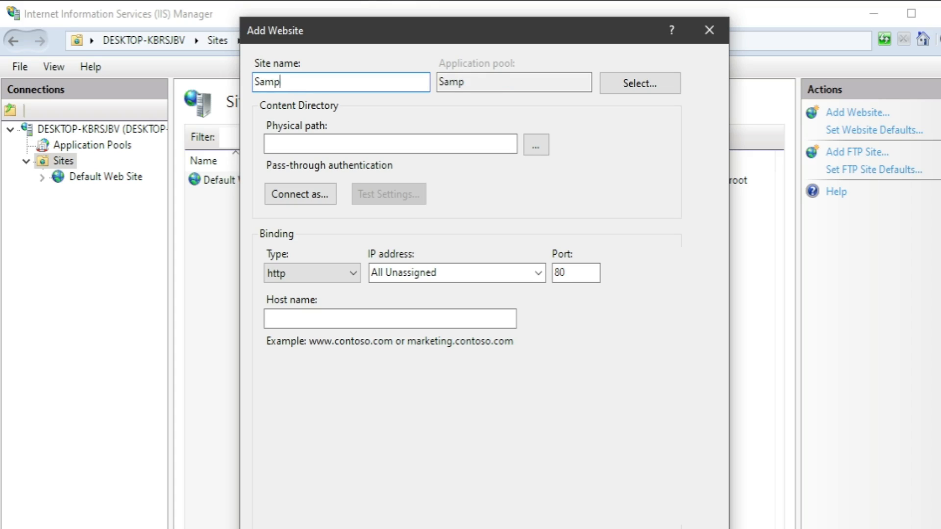
text(le Website)
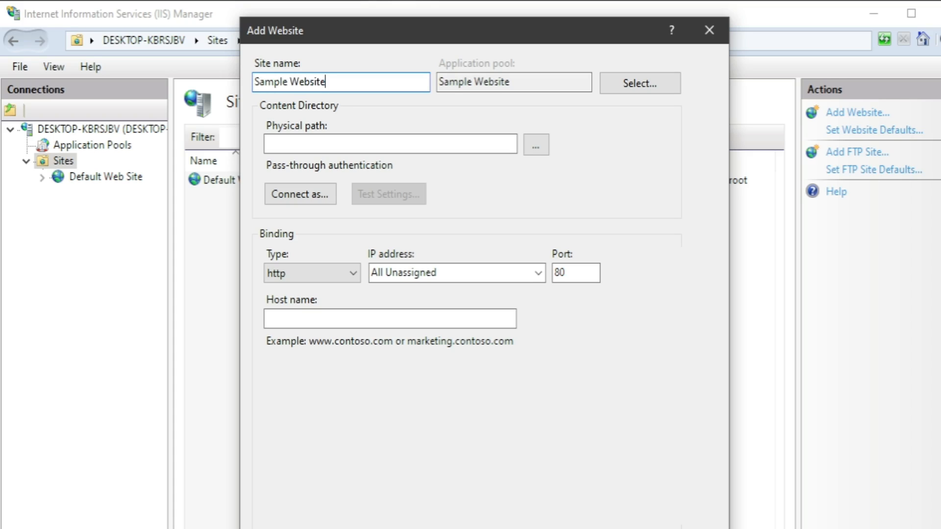
Set the new website's physical path to C:\inetpub\wwwroot\sample_website by browsing for the folder
click(536, 145)
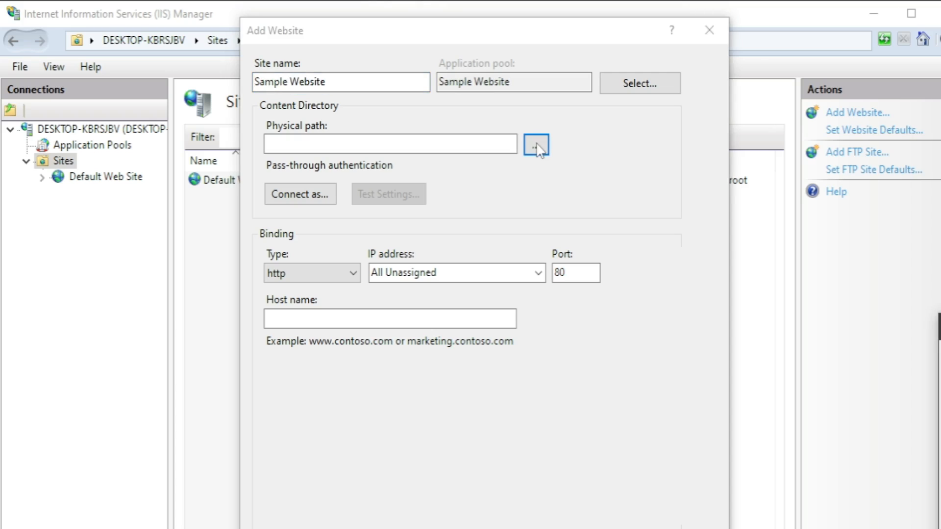
drag(940, 327, 433, 205)
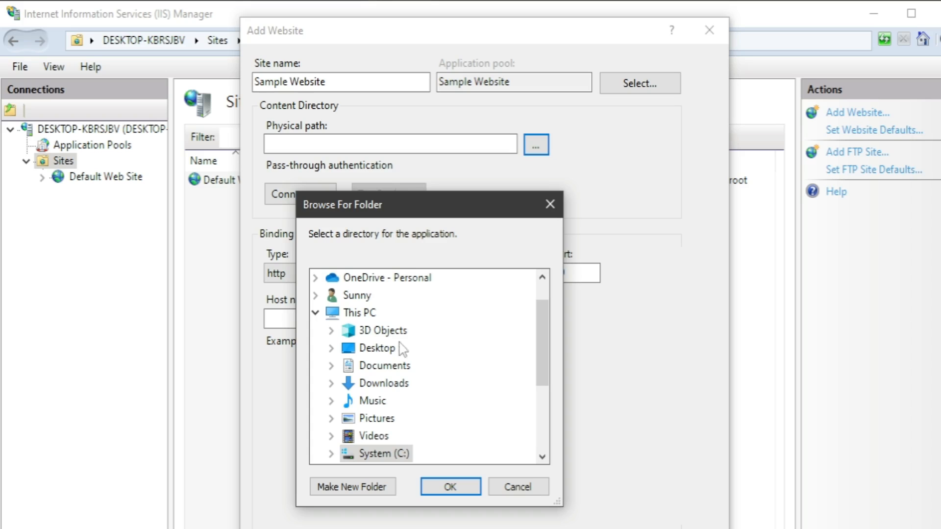
scroll(417, 346, down, 1)
scroll(416, 347, down, 1)
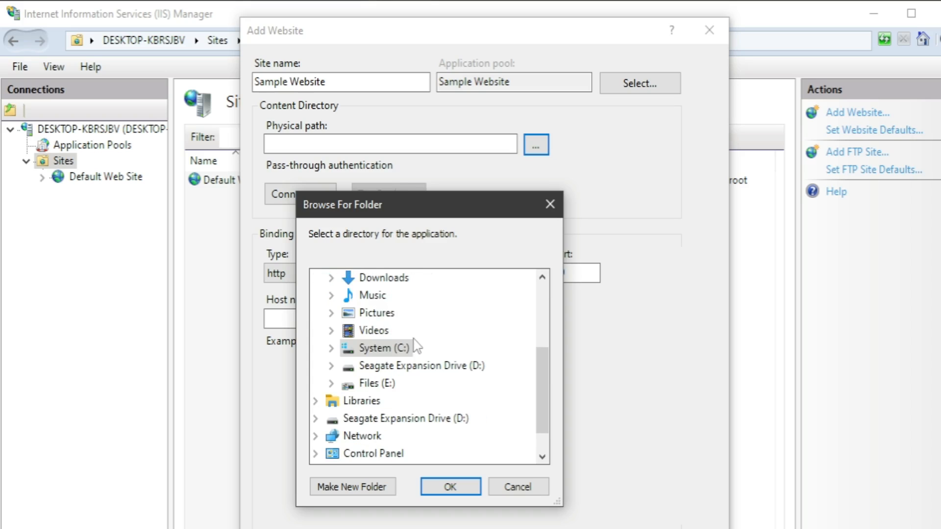
scroll(445, 351, down, 1)
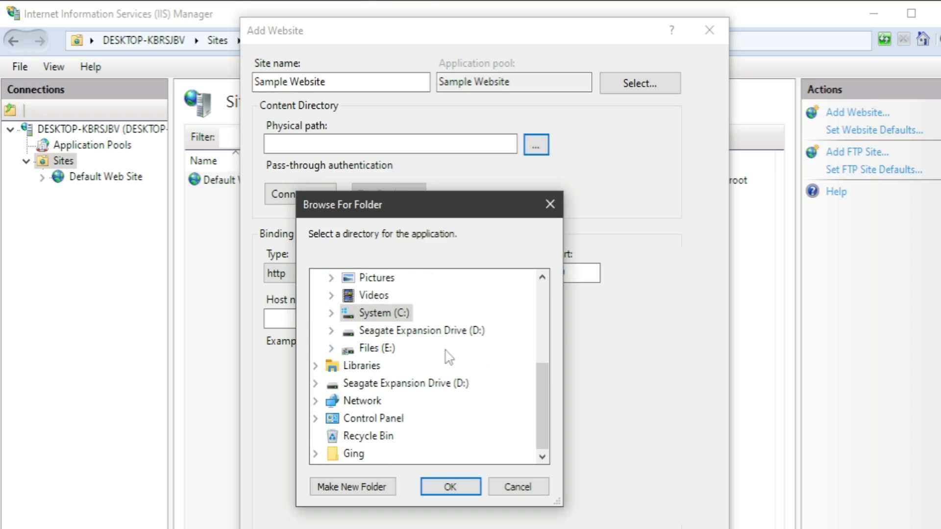
click(333, 313)
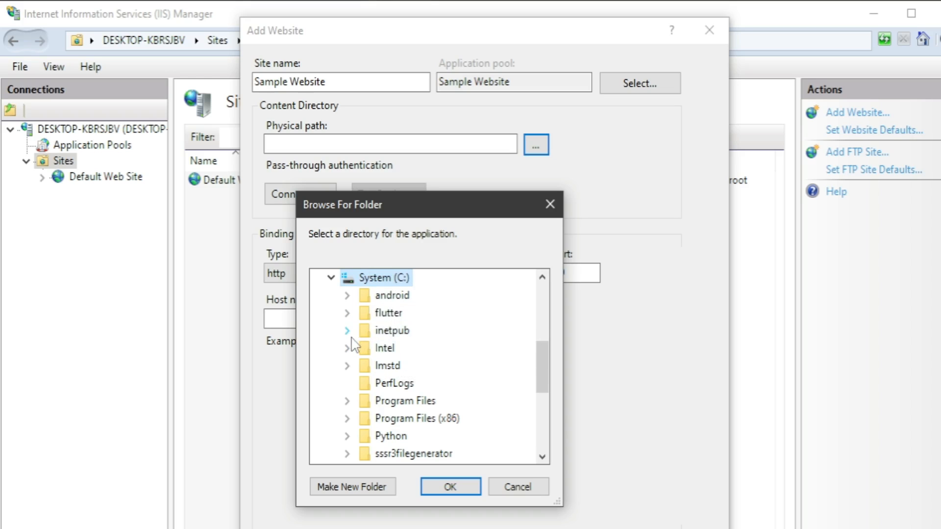
click(347, 331)
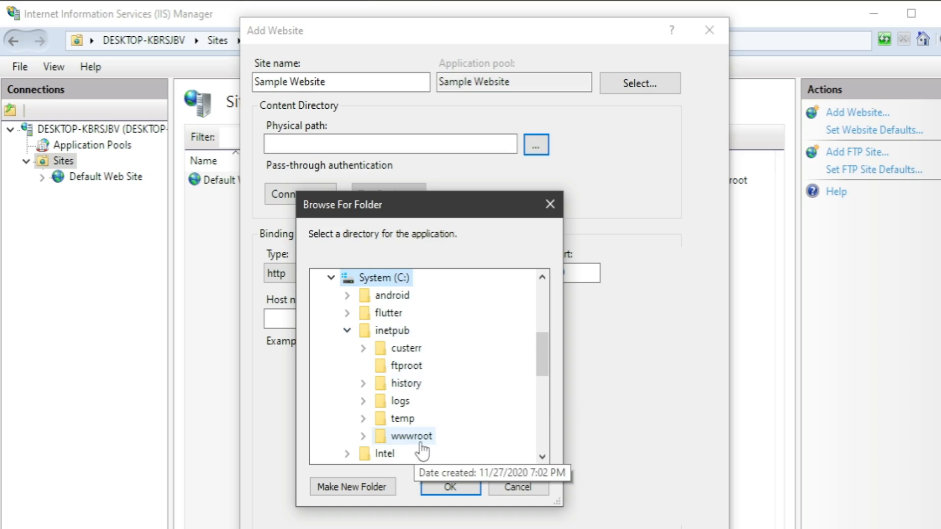
click(364, 436)
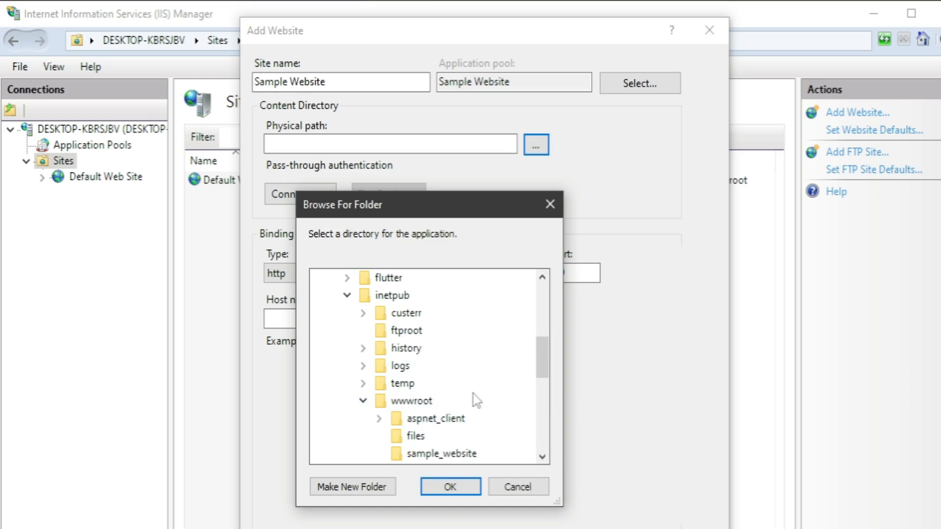
scroll(476, 403, down, 1)
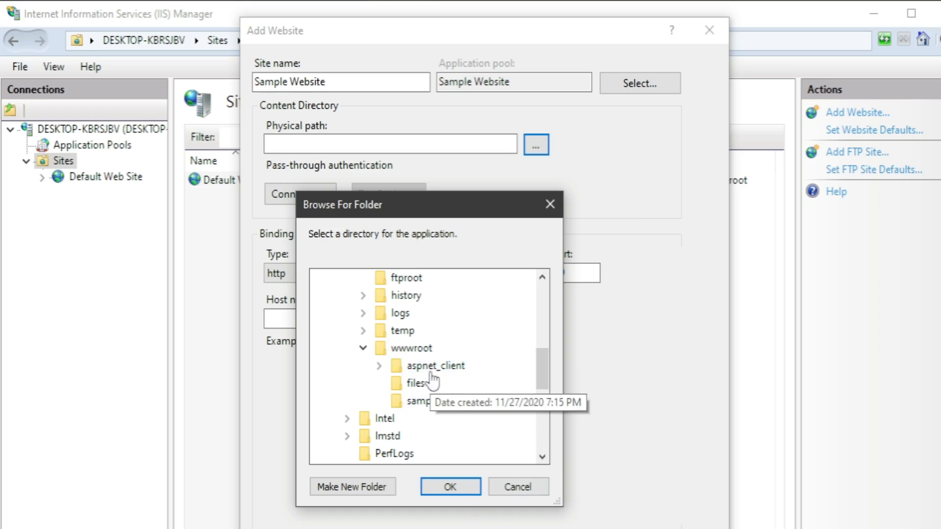
click(422, 350)
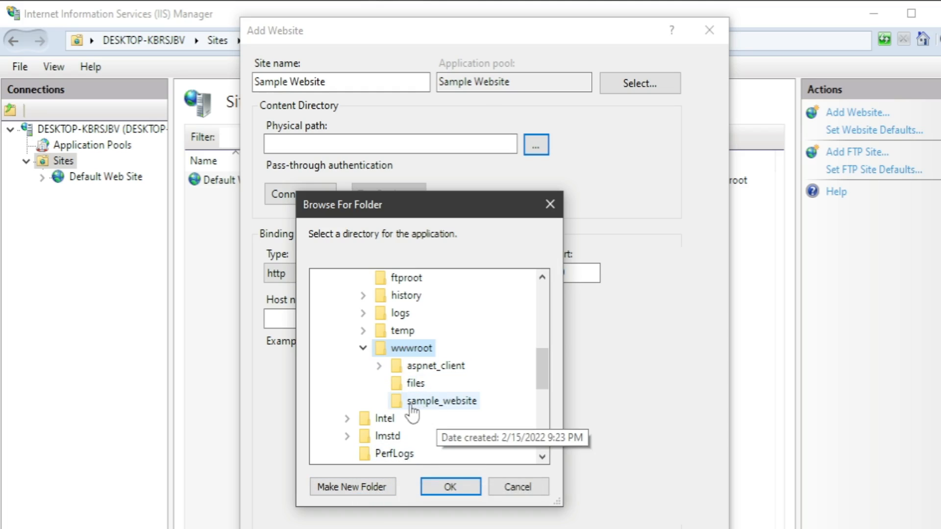
click(447, 407)
click(462, 487)
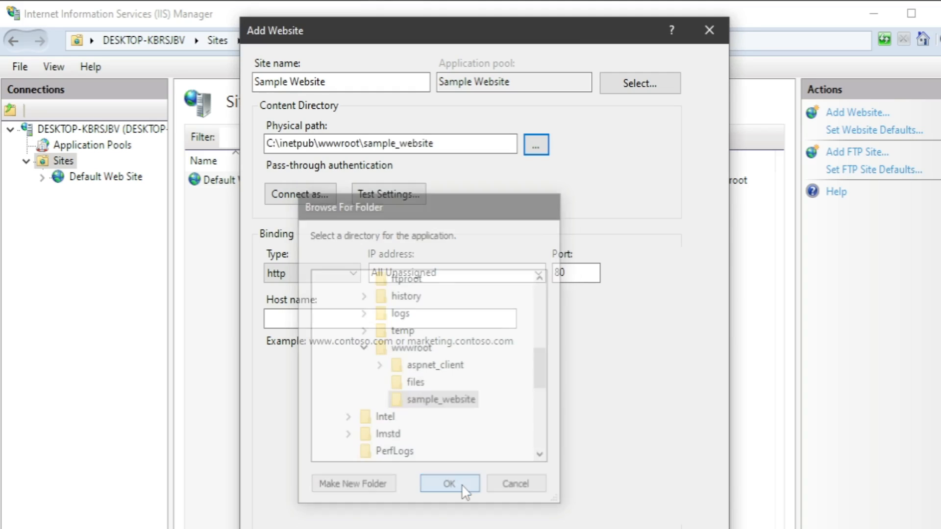
Set the website's binding to port 81 with the host name localhost
double_click(457, 142)
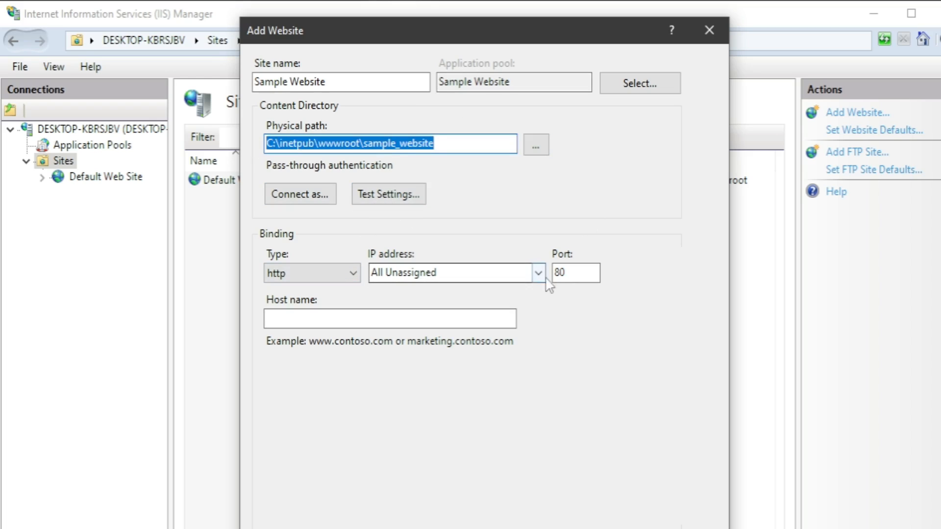
double_click(559, 273)
text(7)
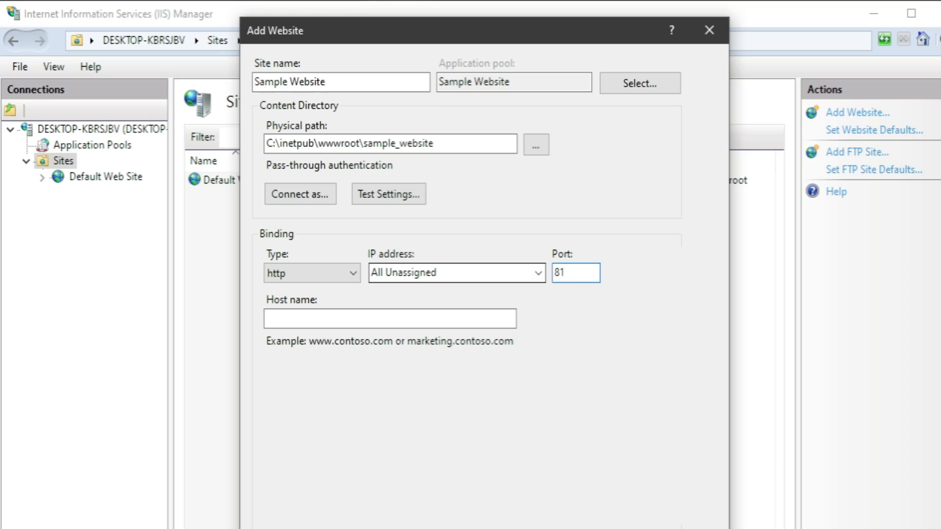
click(410, 320)
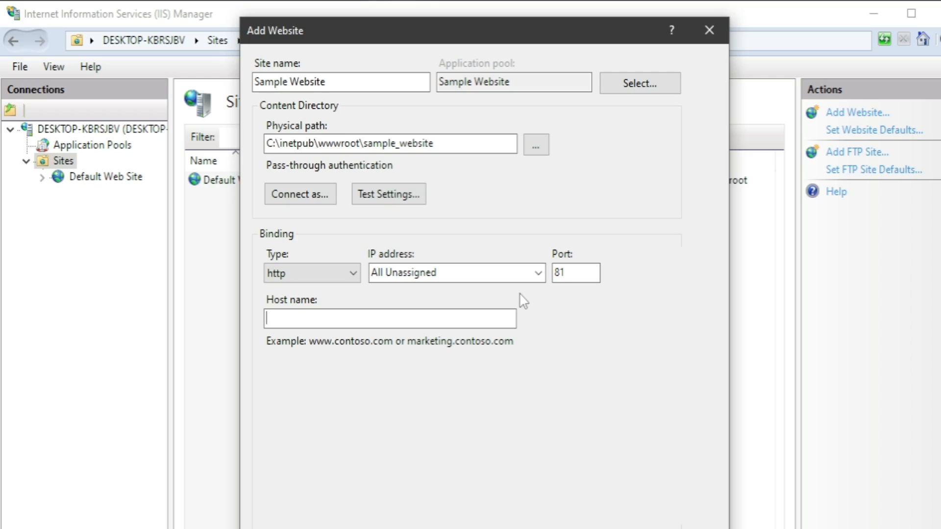
text(localhost)
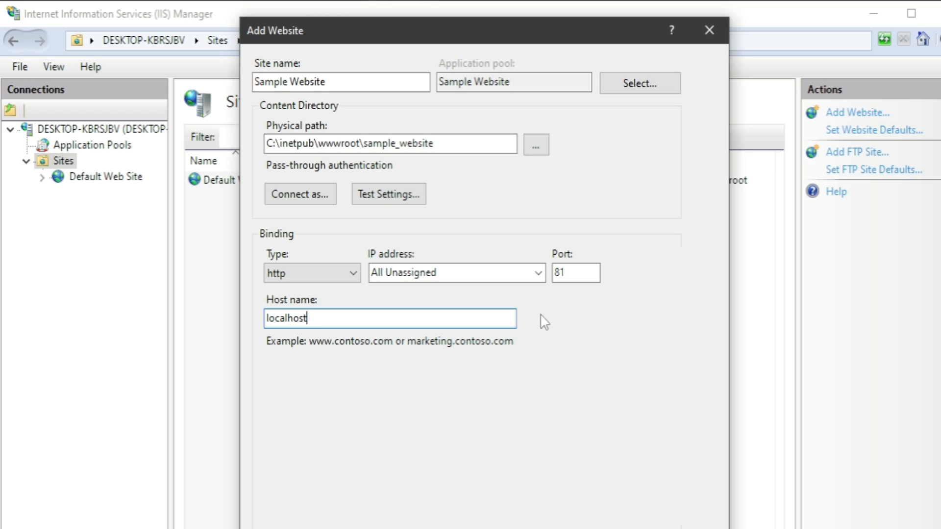
Test the website's connection settings and review its path credentials without changing them
click(395, 196)
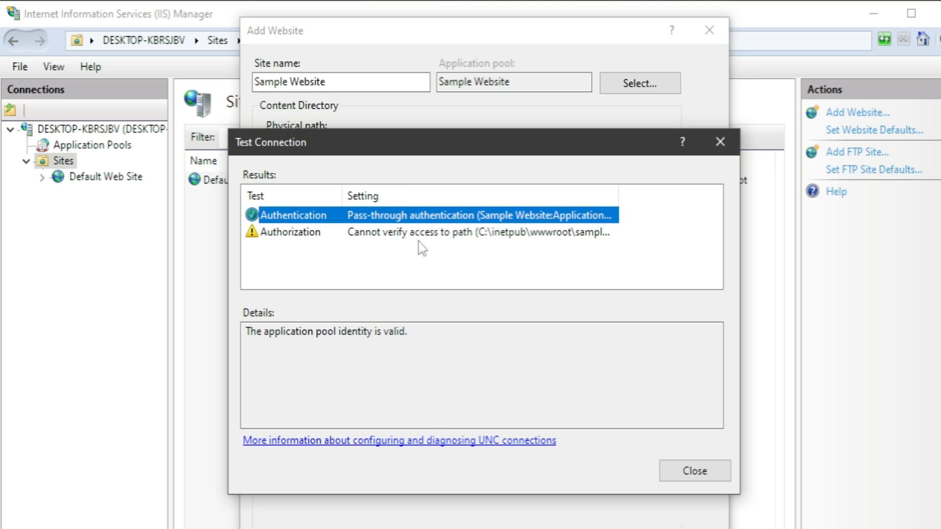
click(720, 142)
click(319, 196)
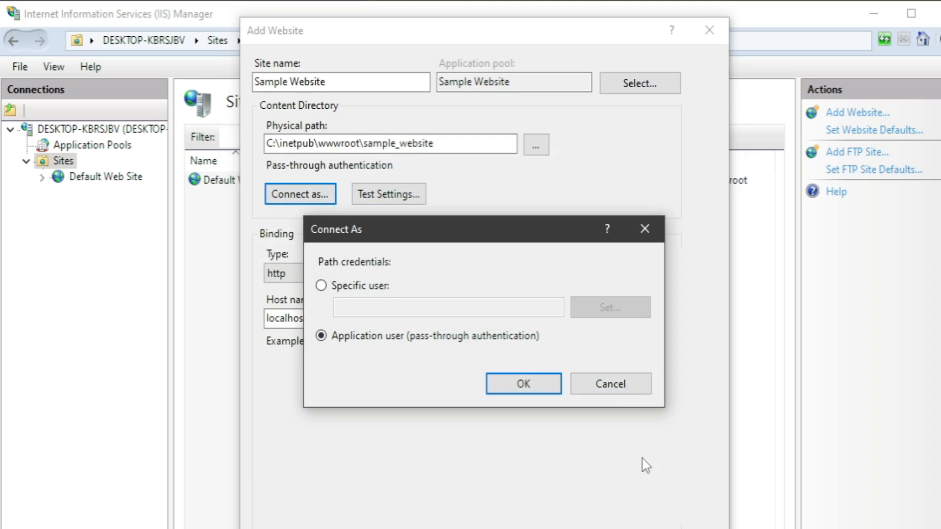
click(624, 390)
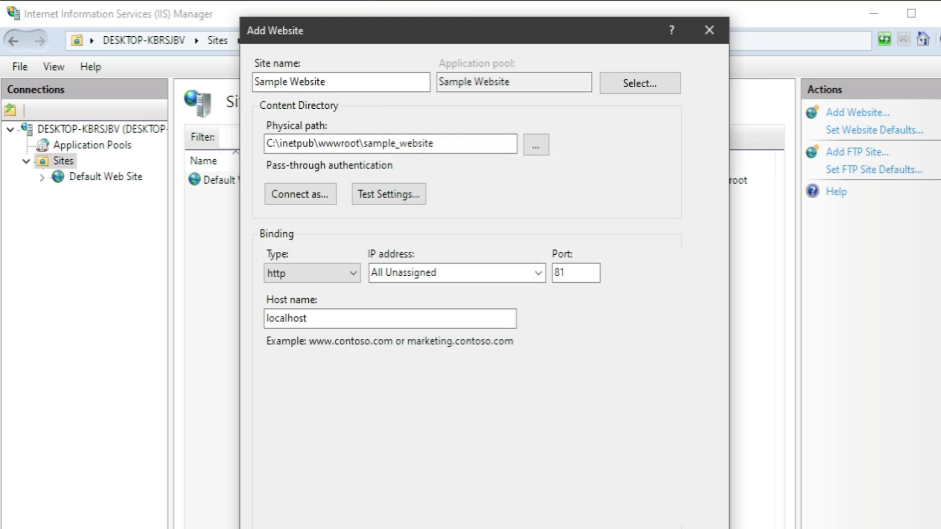
Confirm the new website and widen the Sites list columns to show Sample Website's status and binding in full
key(Return)
click(231, 198)
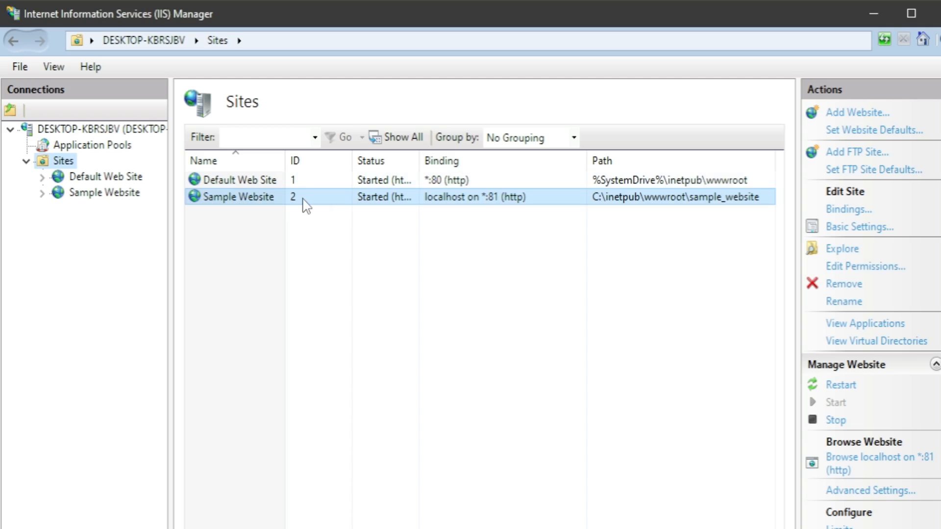
double_click(420, 161)
drag(439, 161, 441, 161)
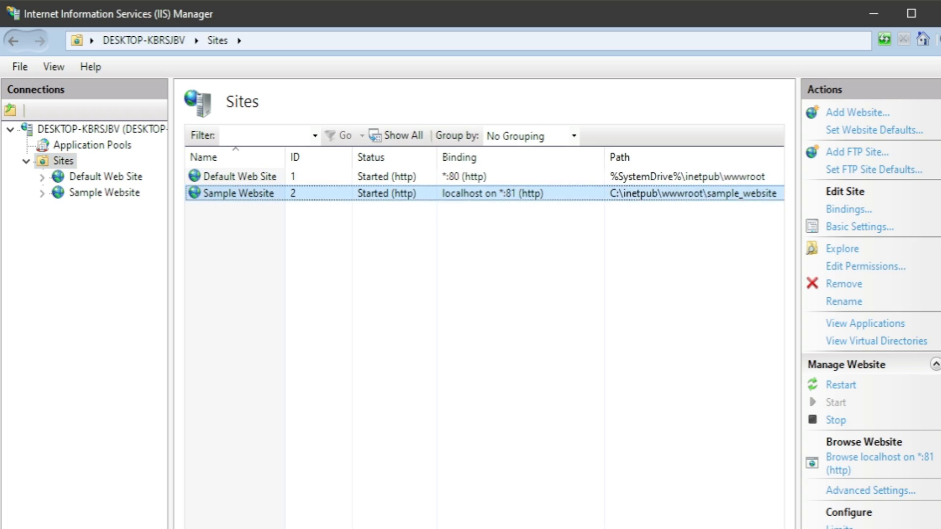
scroll(485, 338, right, 1)
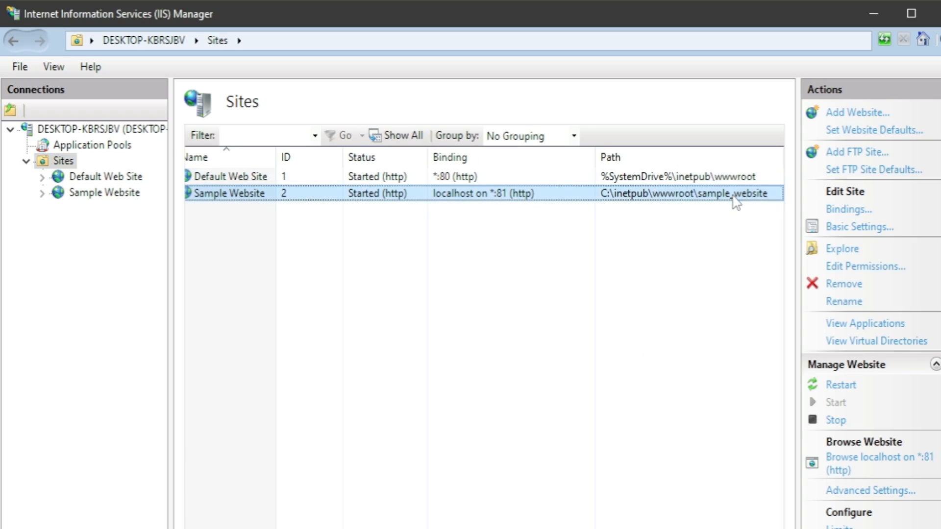
Switch to Firefox and load localhost:81 in the empty new tab
key(alt+Tab)
click(240, 20)
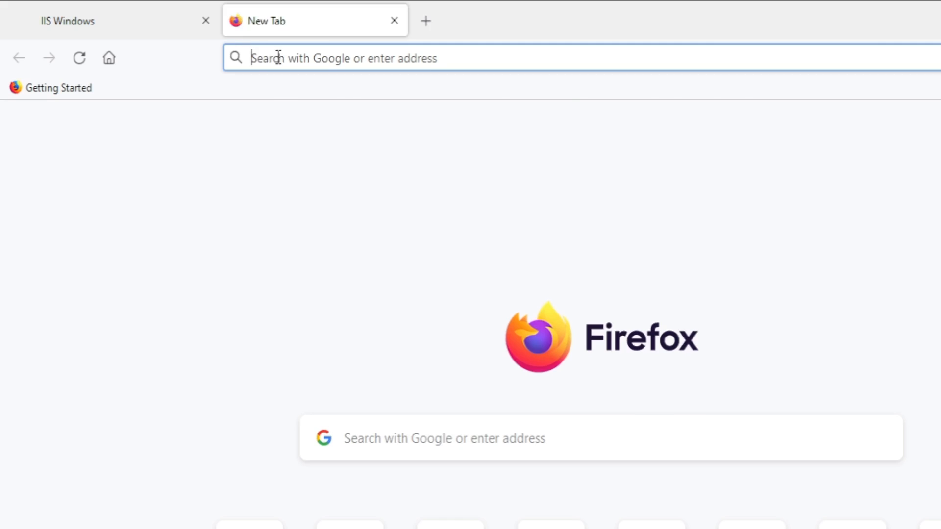
click(289, 57)
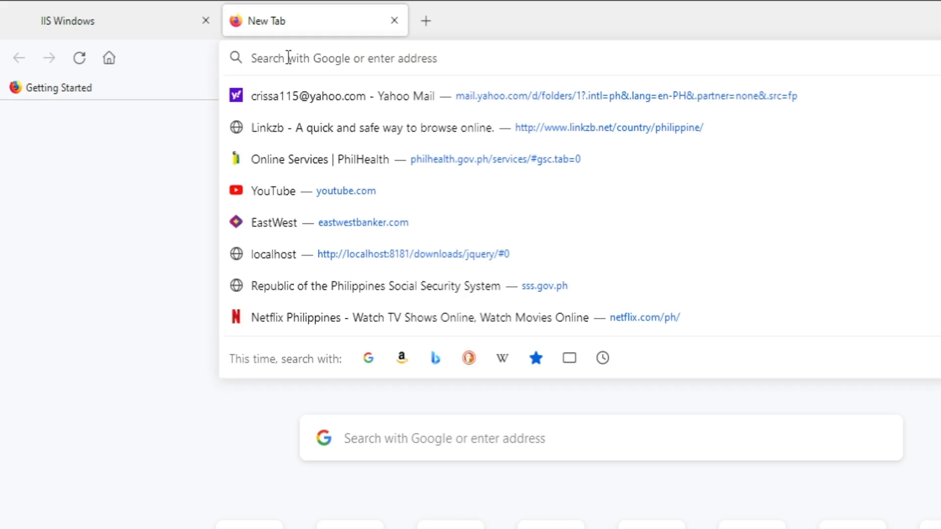
text(localhost:)
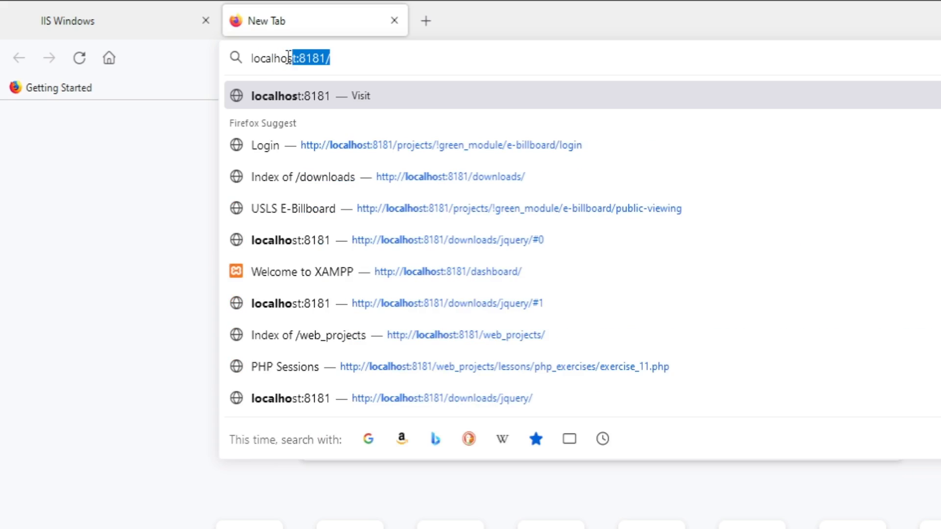
text(81)
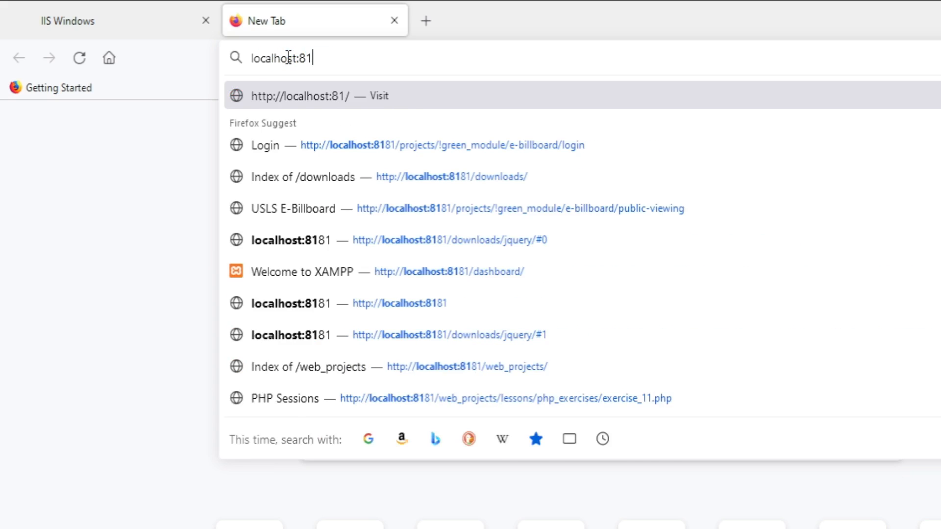
key(Return)
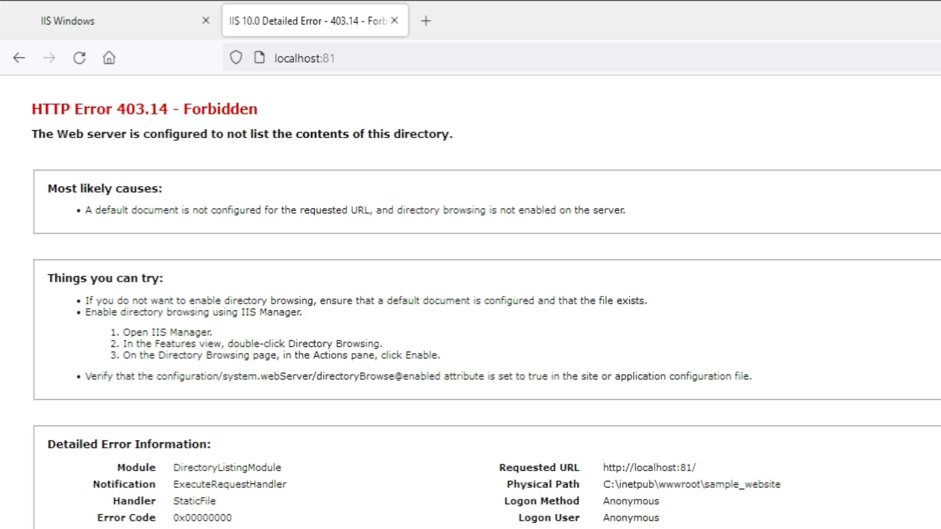
Switch to File Explorer and browse to the C:\inetpub\wwwroot\sample_website folder to check its contents and available folder commands
key(alt+Tab)
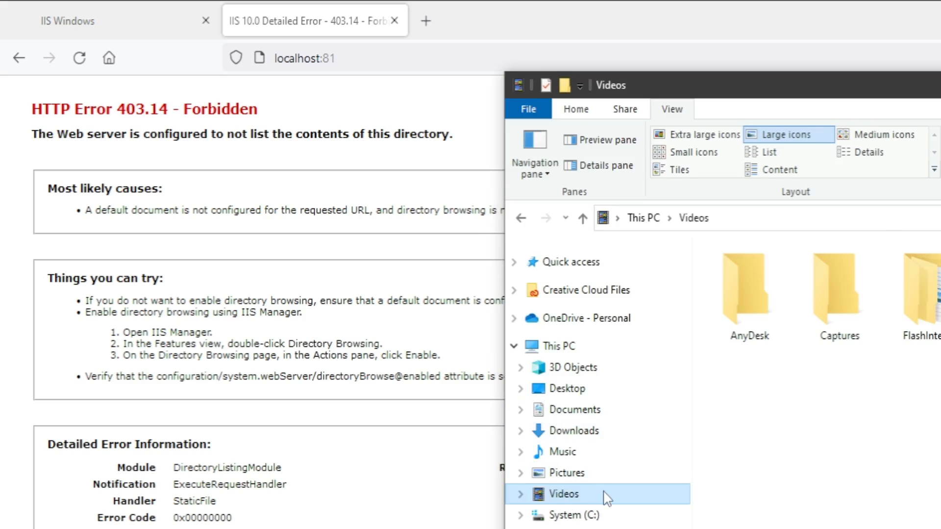
click(569, 516)
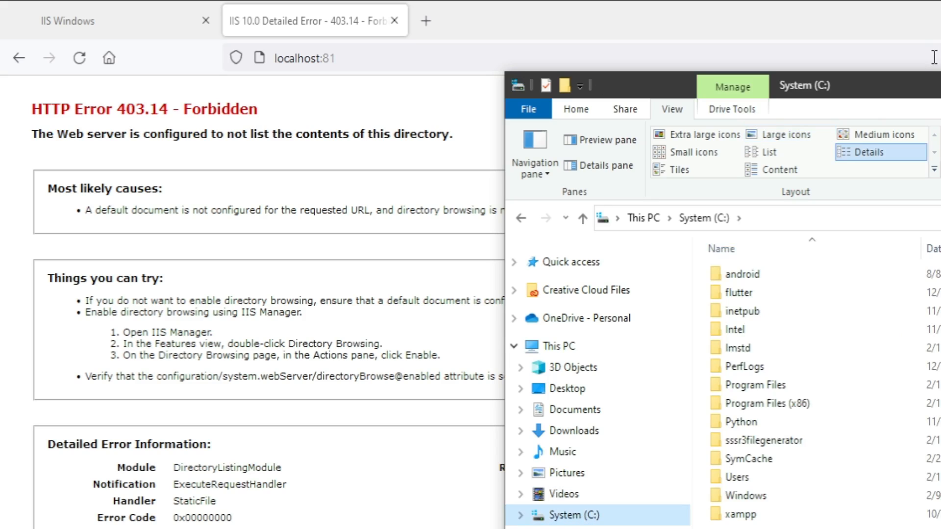
drag(924, 98, 715, 27)
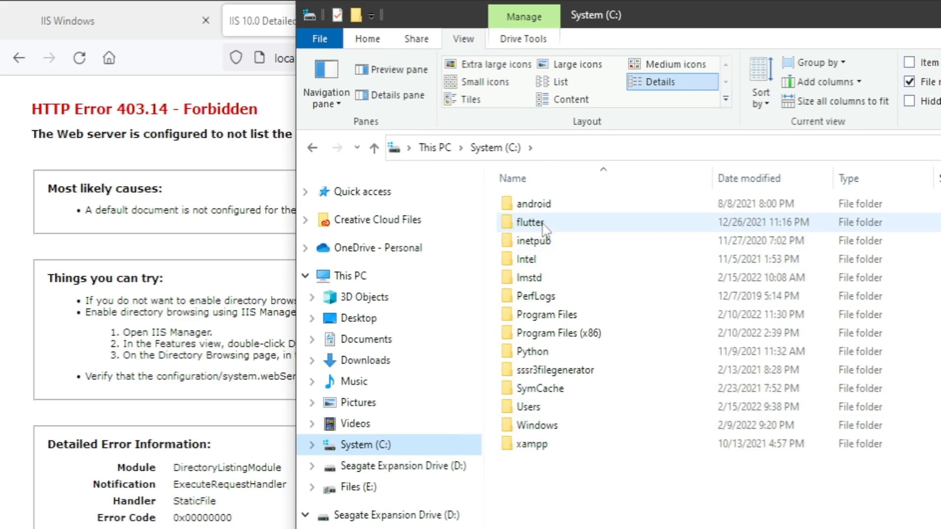
double_click(539, 244)
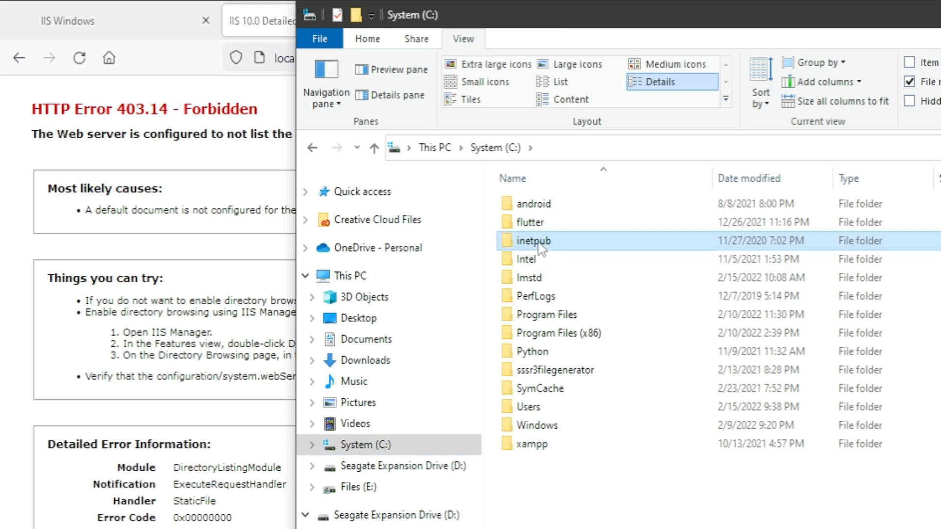
double_click(539, 297)
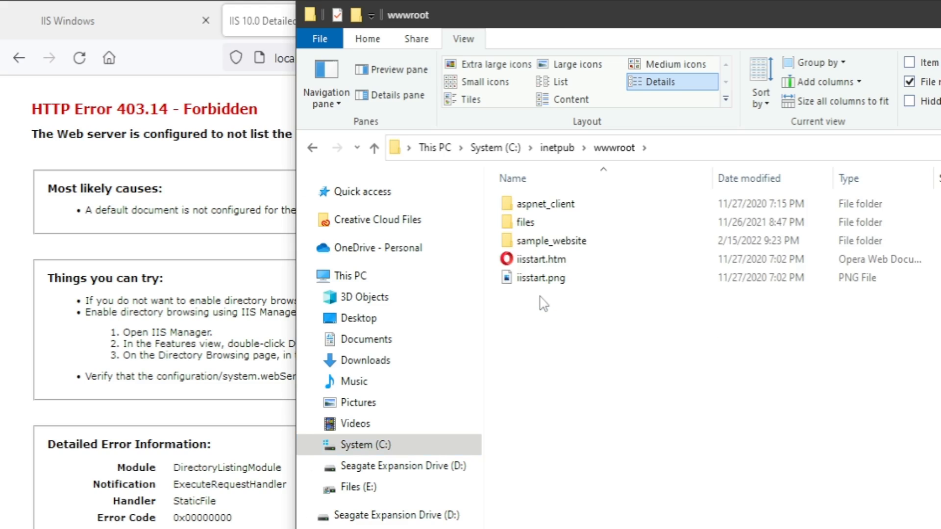
double_click(564, 246)
right_click(546, 229)
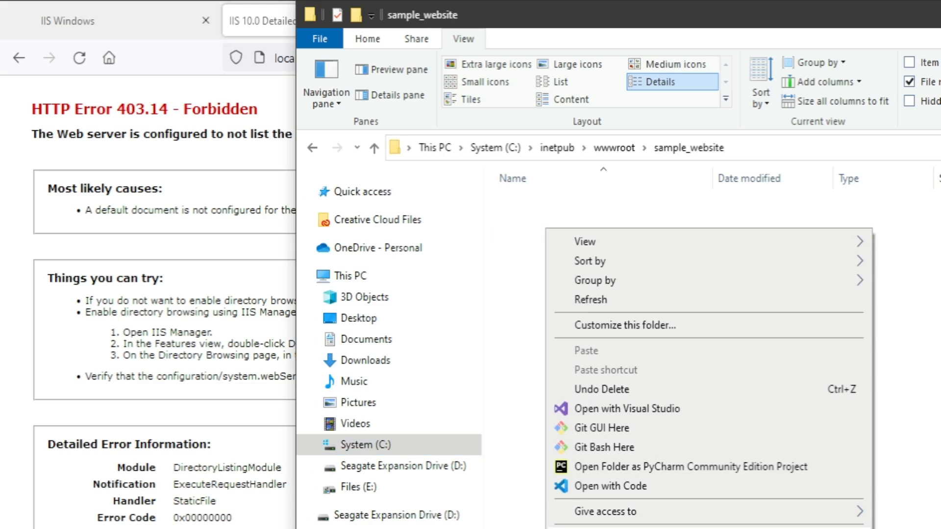
Create a new text document in the root of Seagate Expansion Drive (D:) and name it index.html, confirming the extension change
click(366, 498)
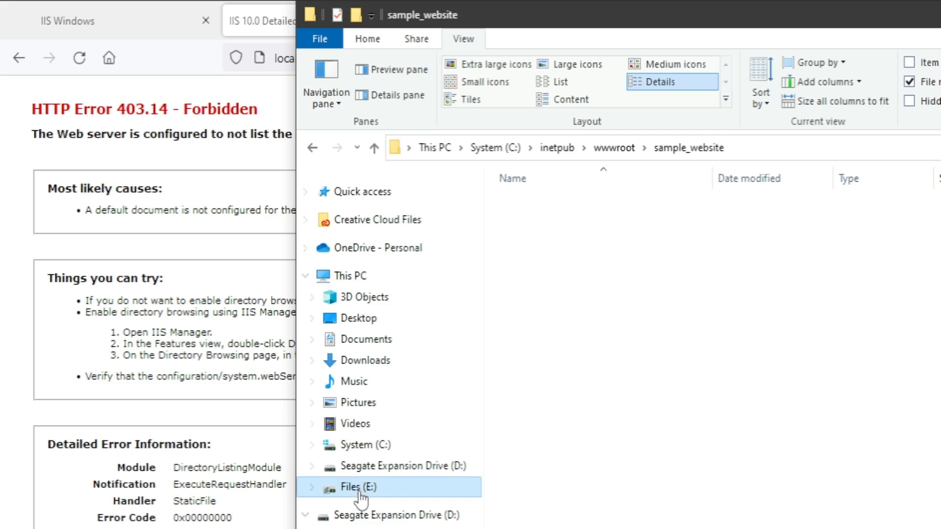
click(362, 488)
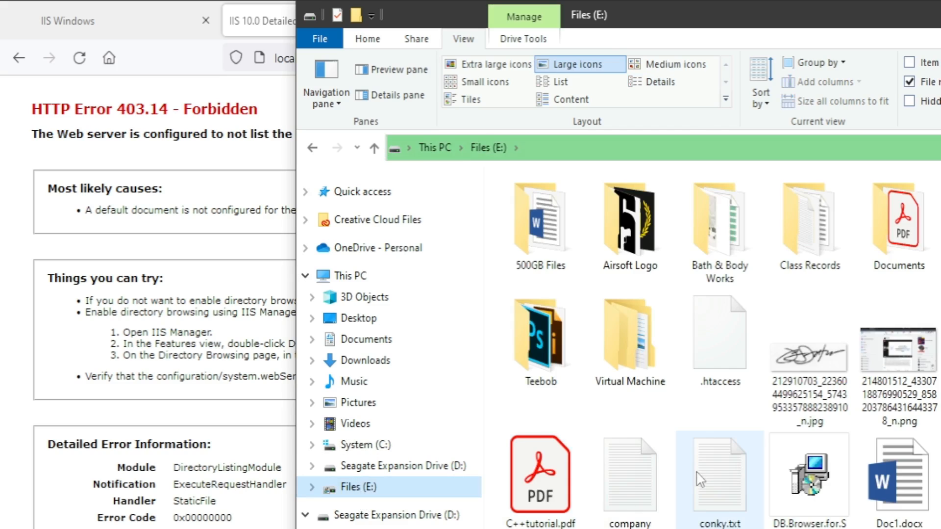
click(389, 466)
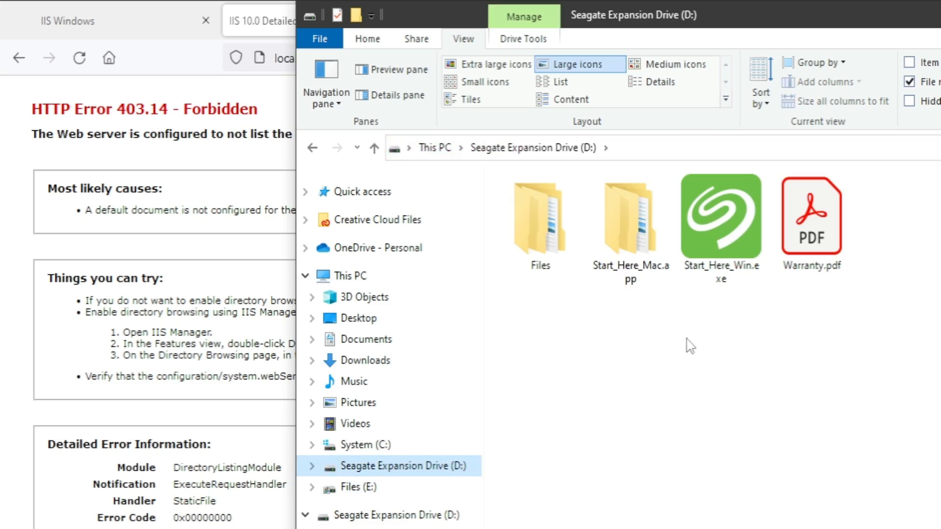
right_click(608, 344)
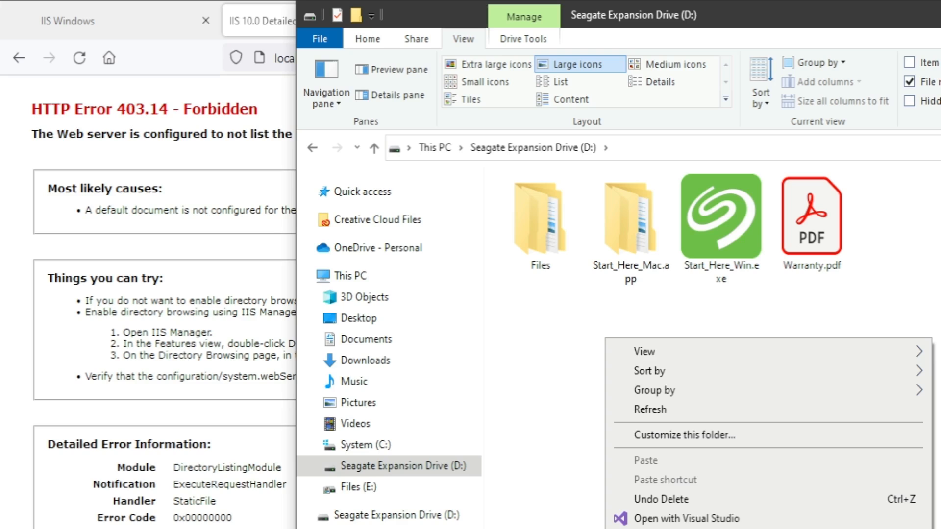
key(Escape)
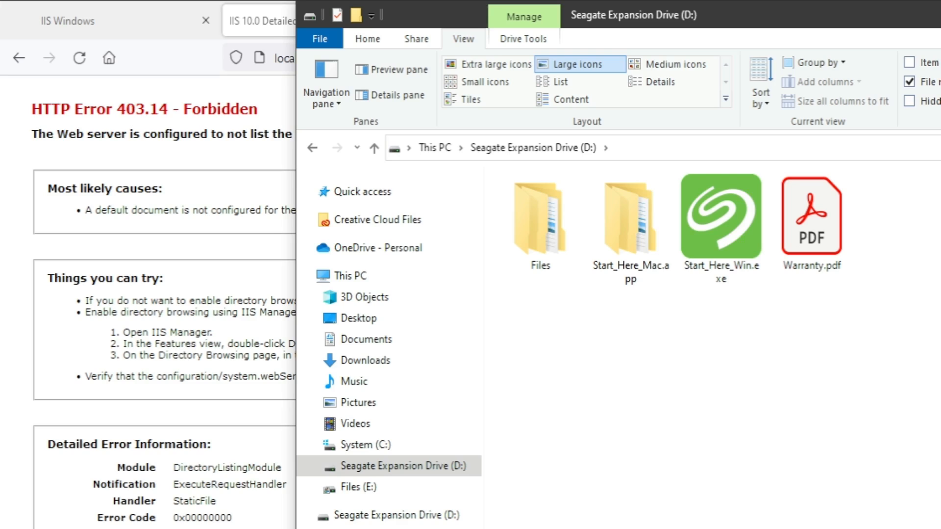
text(index.txt)
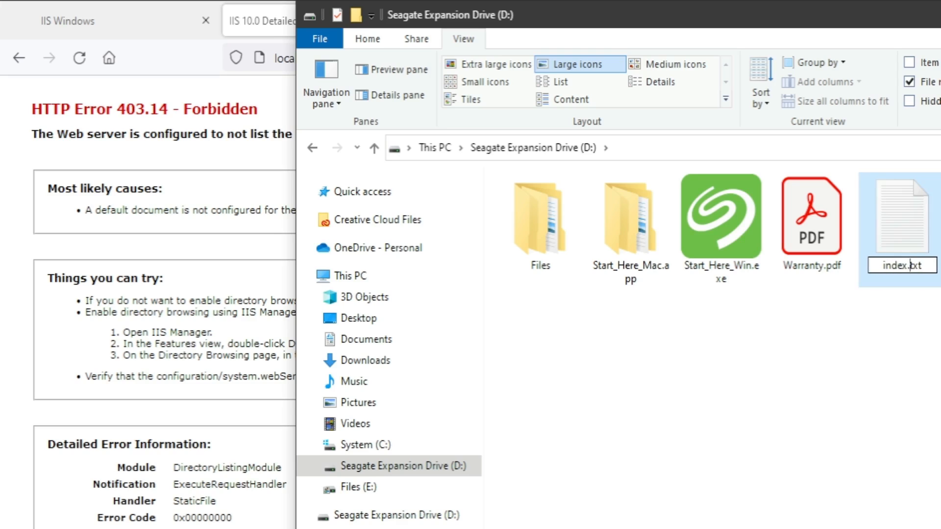
key(BackSpace)
key(BackSpace)
key(BackSpace)
text(html)
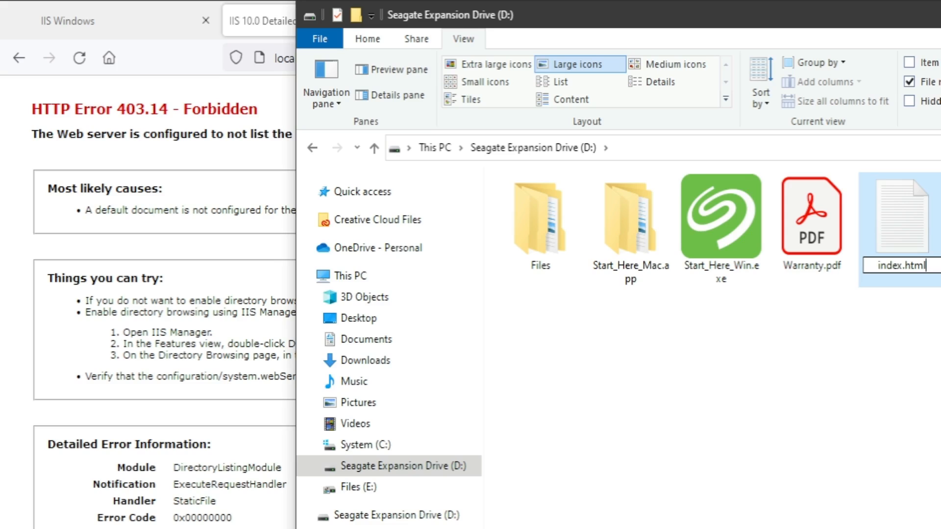
key(Return)
key(Return)
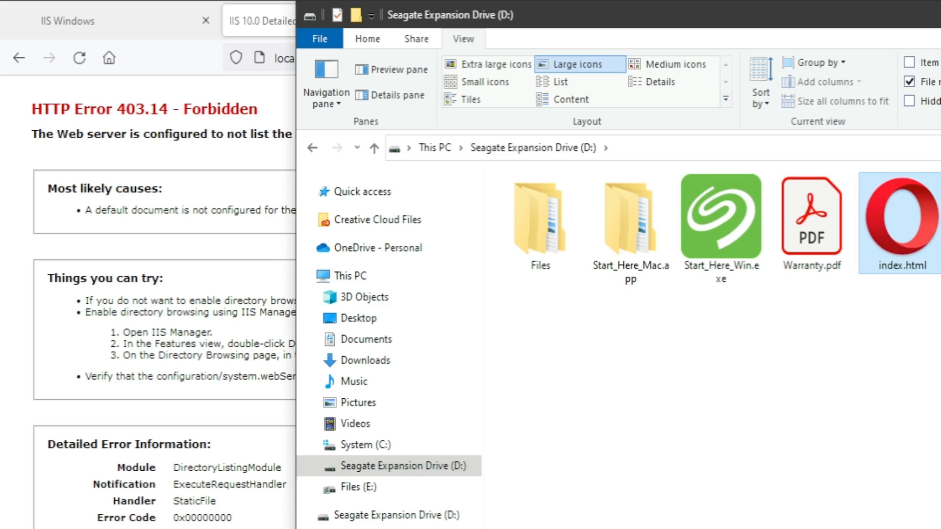
Open the new index.html on drive D: for editing in Notepad++
right_click(907, 227)
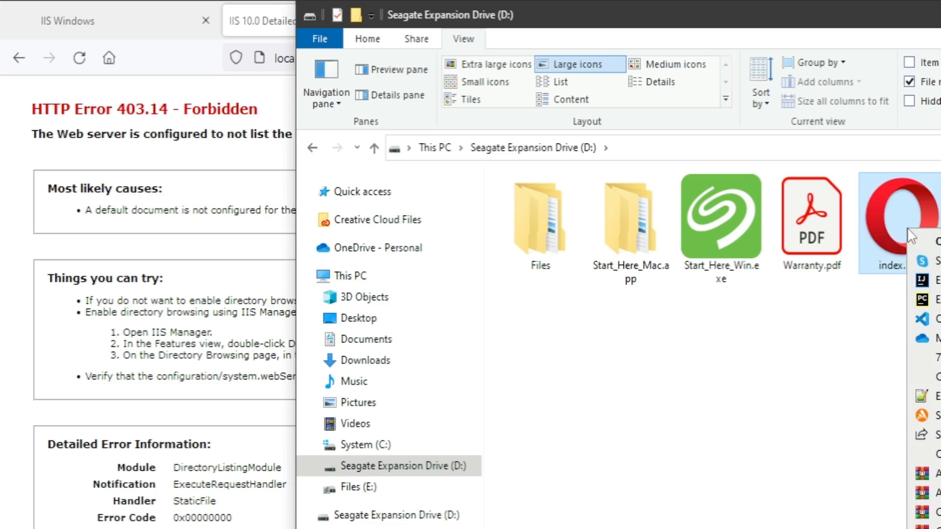
drag(931, 14, 840, 86)
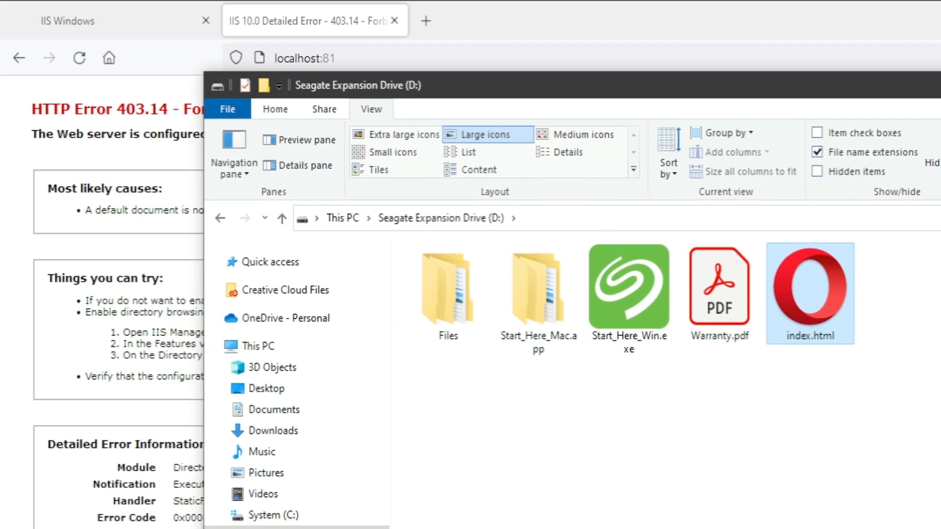
right_click(839, 309)
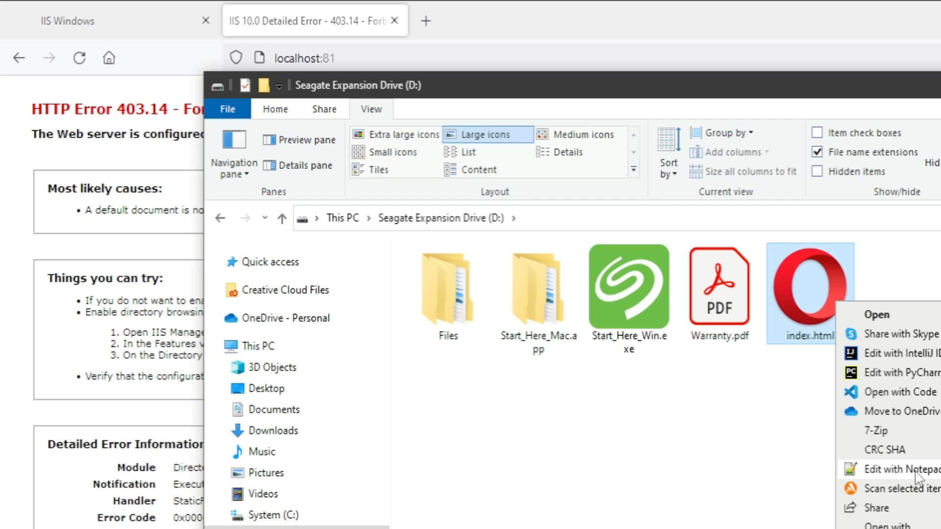
click(901, 470)
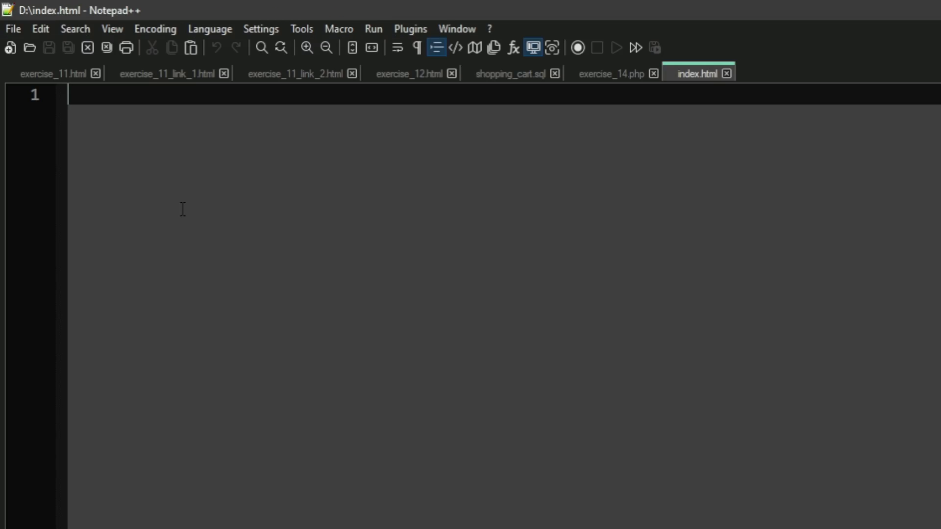
Write "hello world. i'm running in IIS" on the first line of index.html and save the file
text(he)
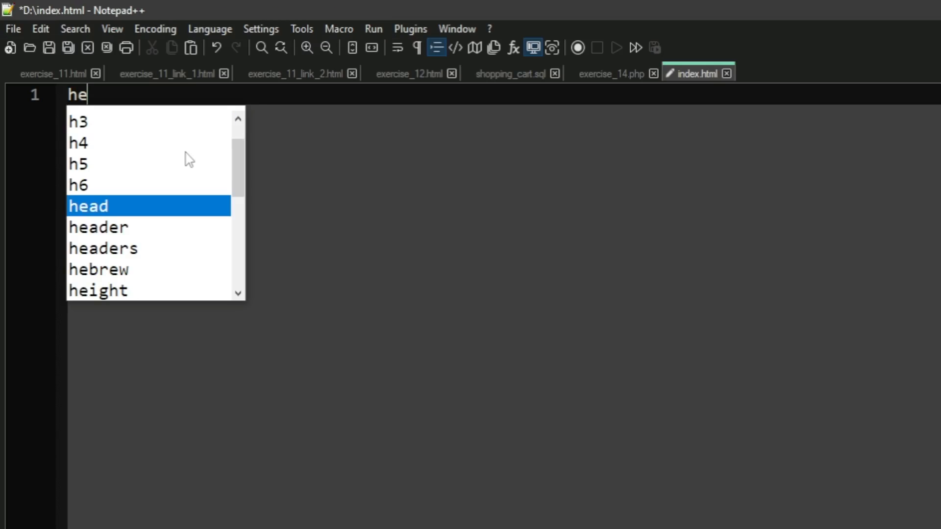
text(llo world)
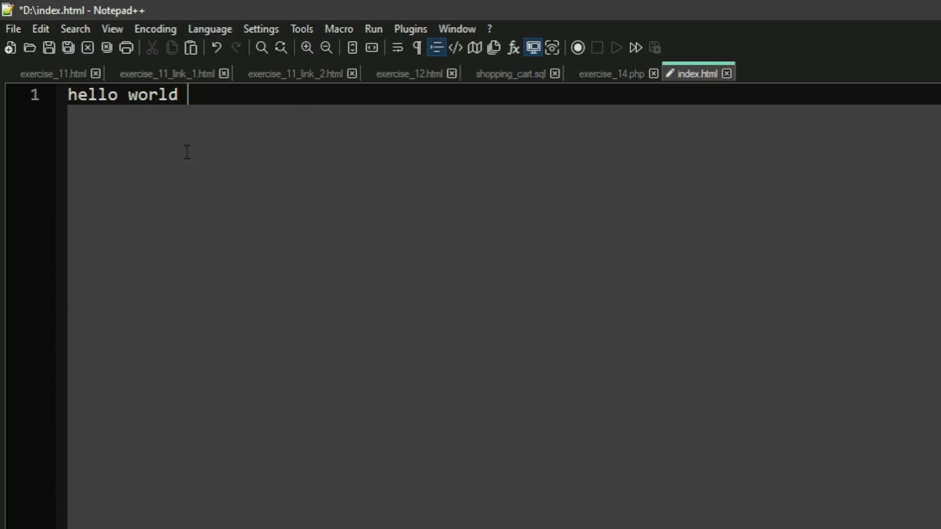
key(BackSpace)
text(. i'm running in IIS)
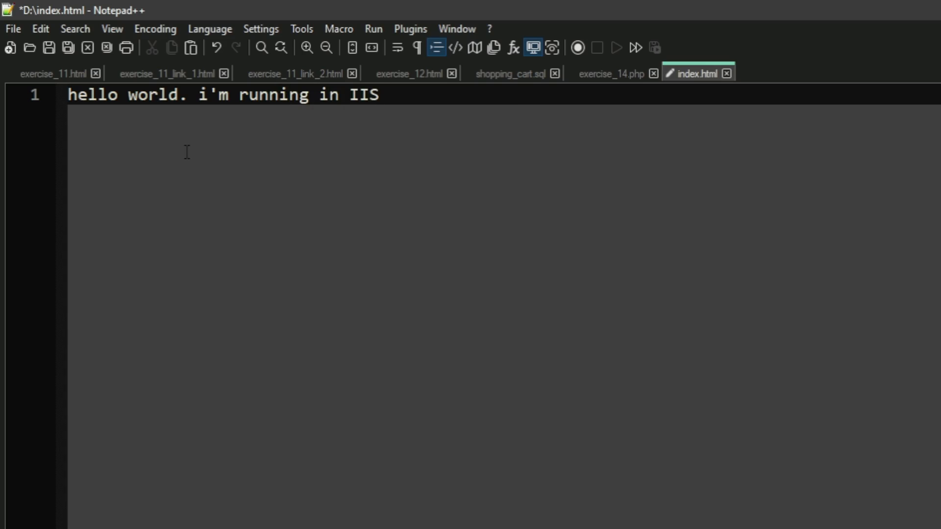
key(ctrl+s)
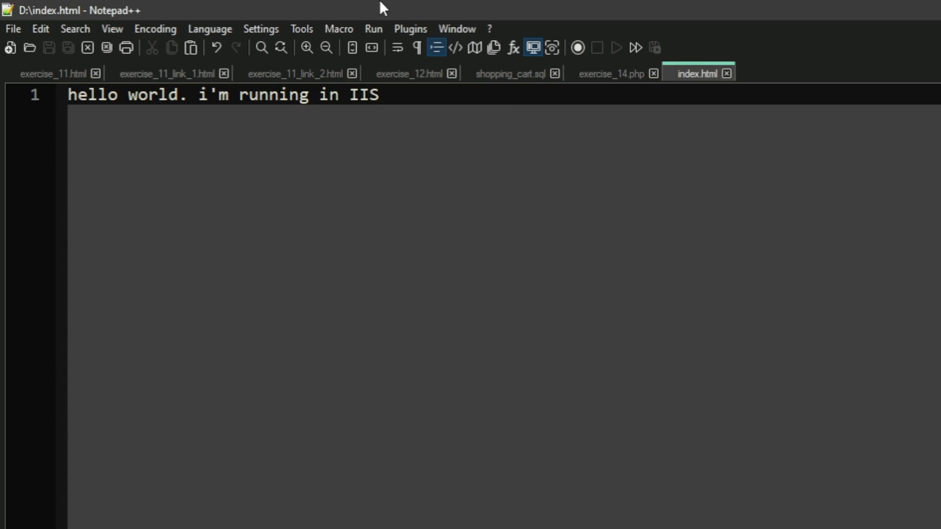
Copy index.html from drive D: into C:\inetpub\wwwroot\sample_website using File Explorer, granting administrator permission for the copy
key(alt+Tab)
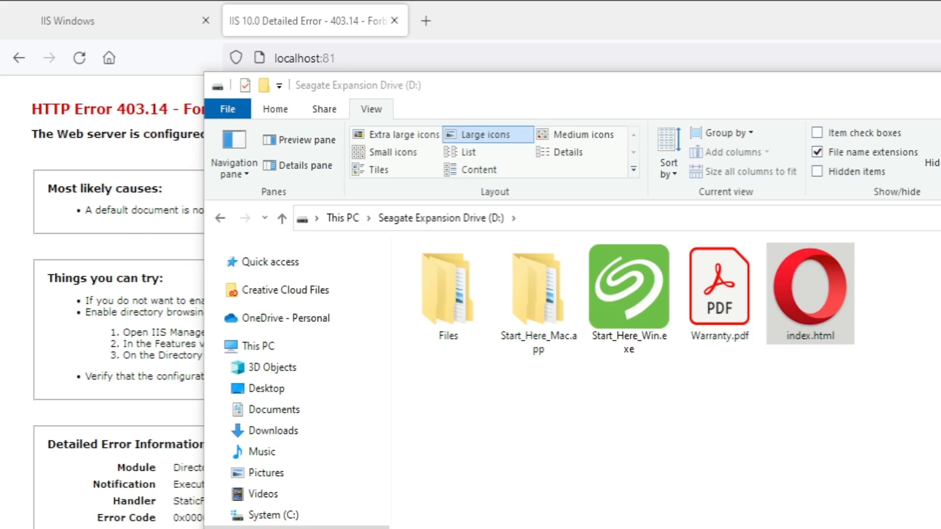
click(906, 339)
click(796, 291)
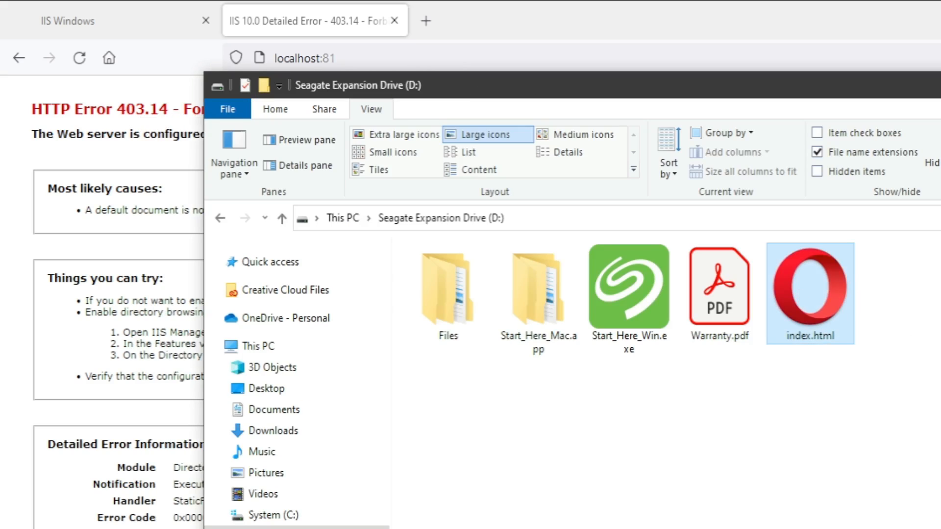
click(273, 515)
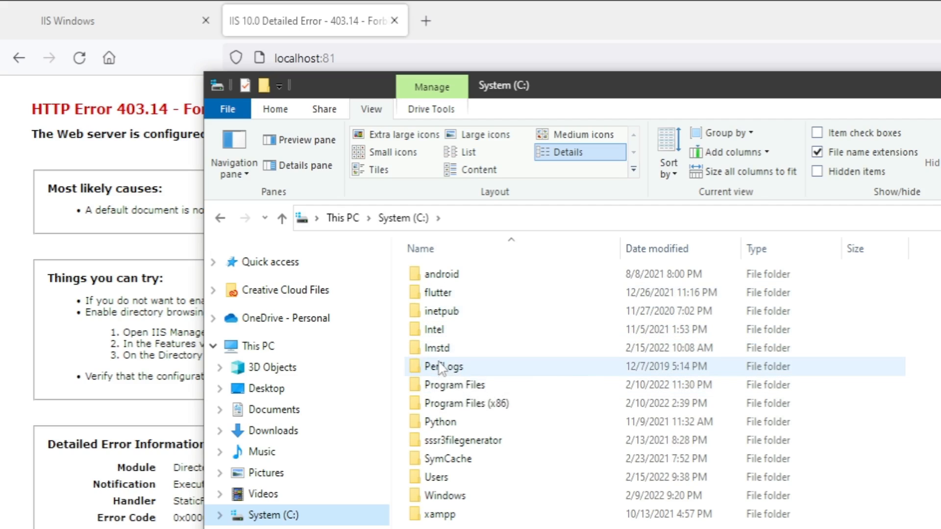
double_click(441, 313)
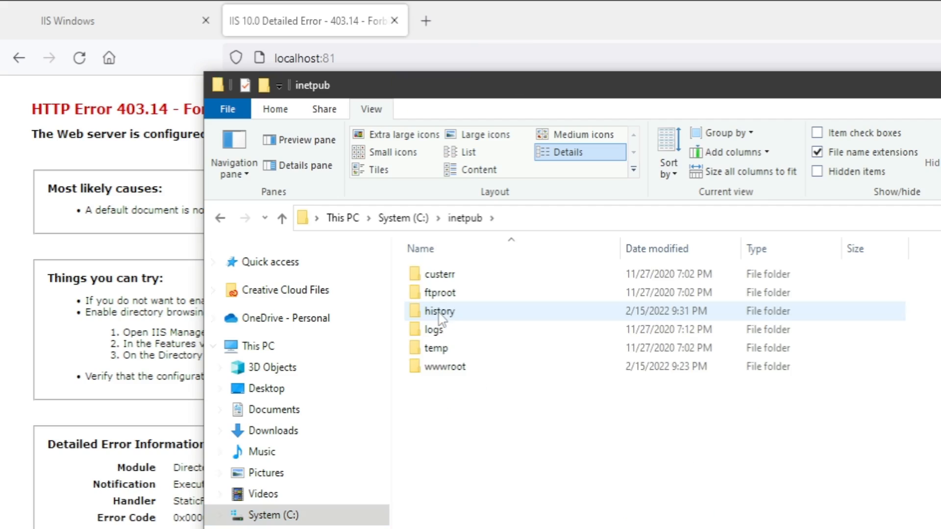
double_click(441, 368)
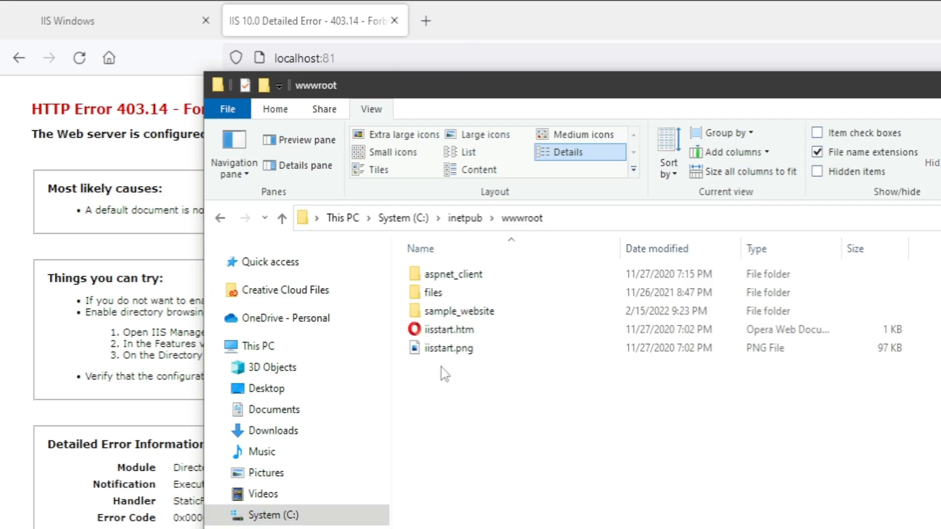
double_click(463, 314)
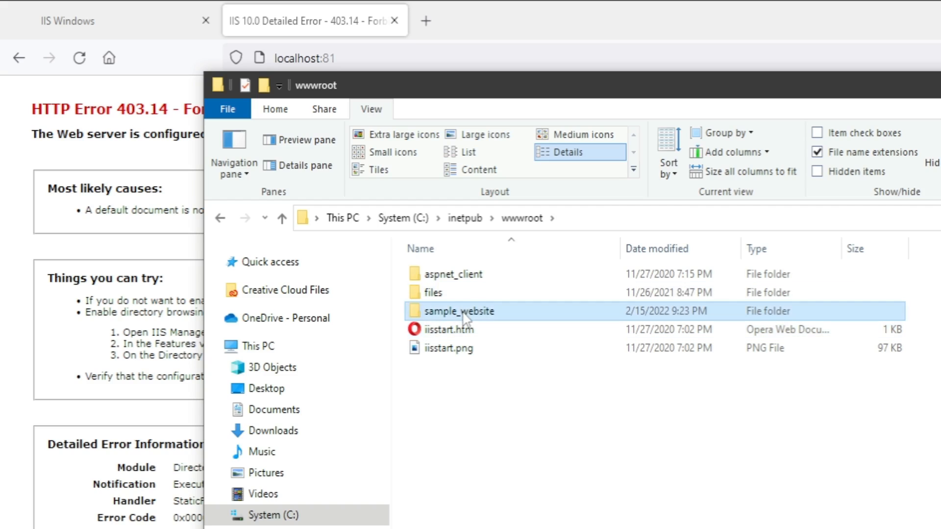
key(ctrl+v)
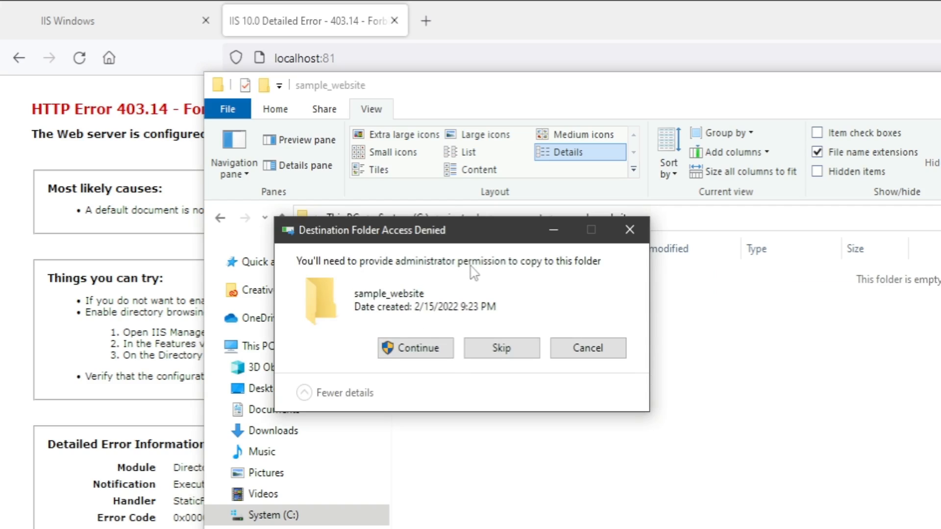
click(434, 348)
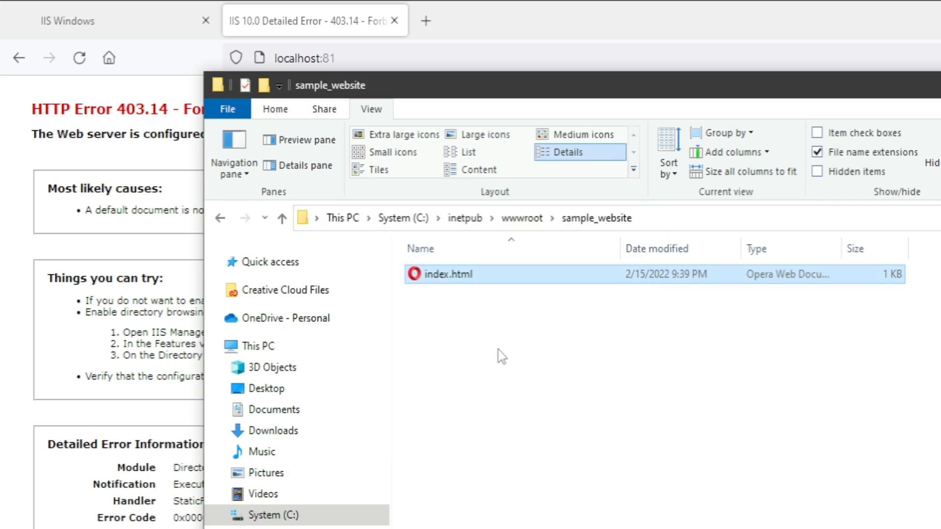
Switch back to Firefox, reload the localhost:81 page and highlight its line of text
key(alt+Tab)
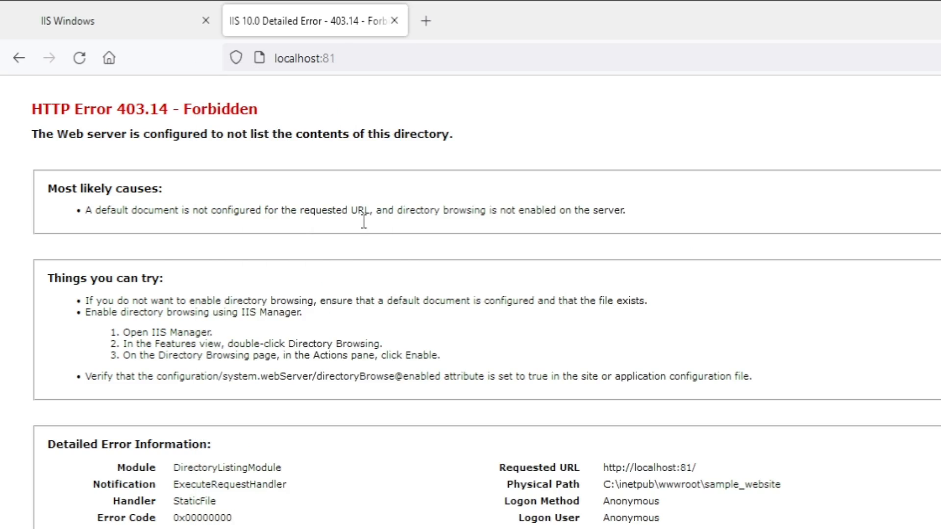
click(79, 58)
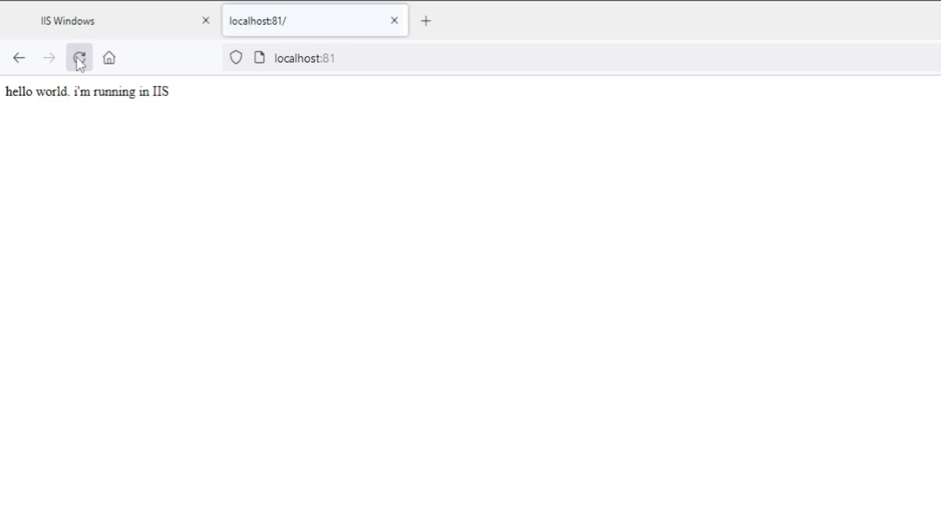
drag(190, 96, 2, 94)
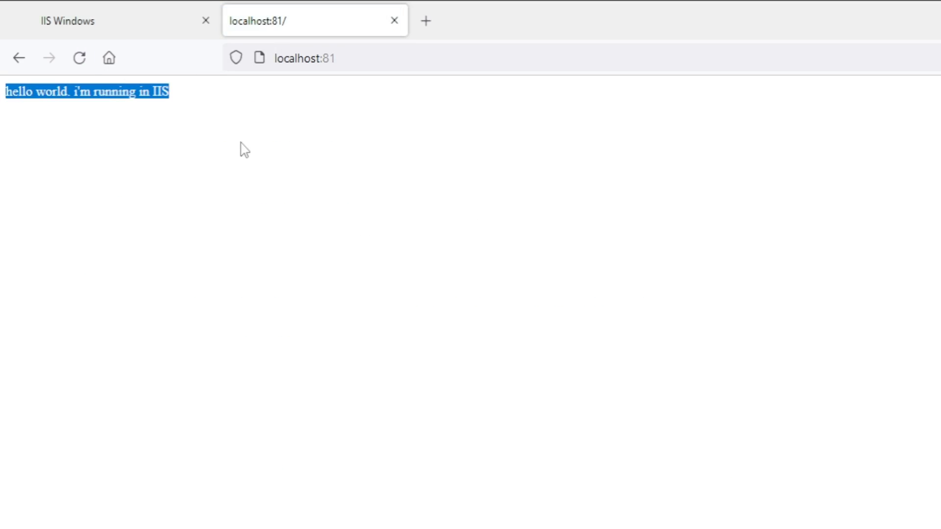
click(184, 96)
drag(229, 94, 8, 100)
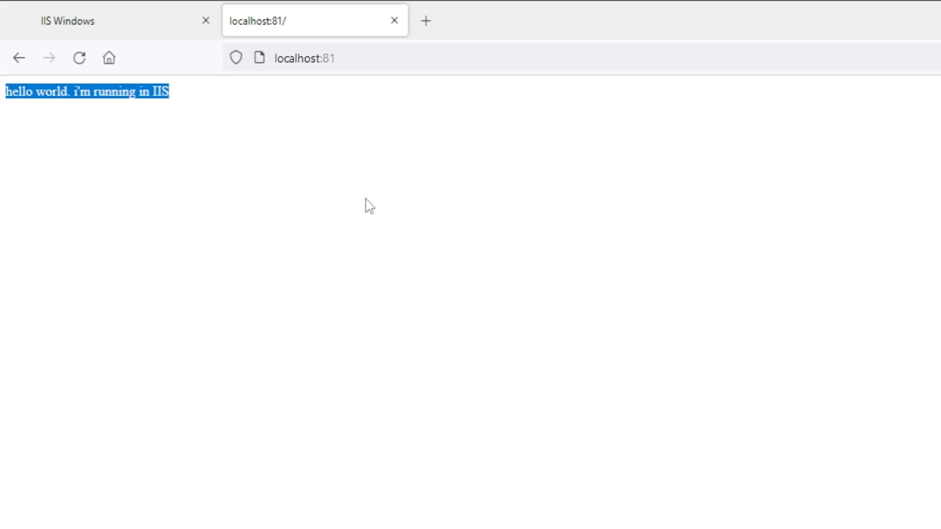